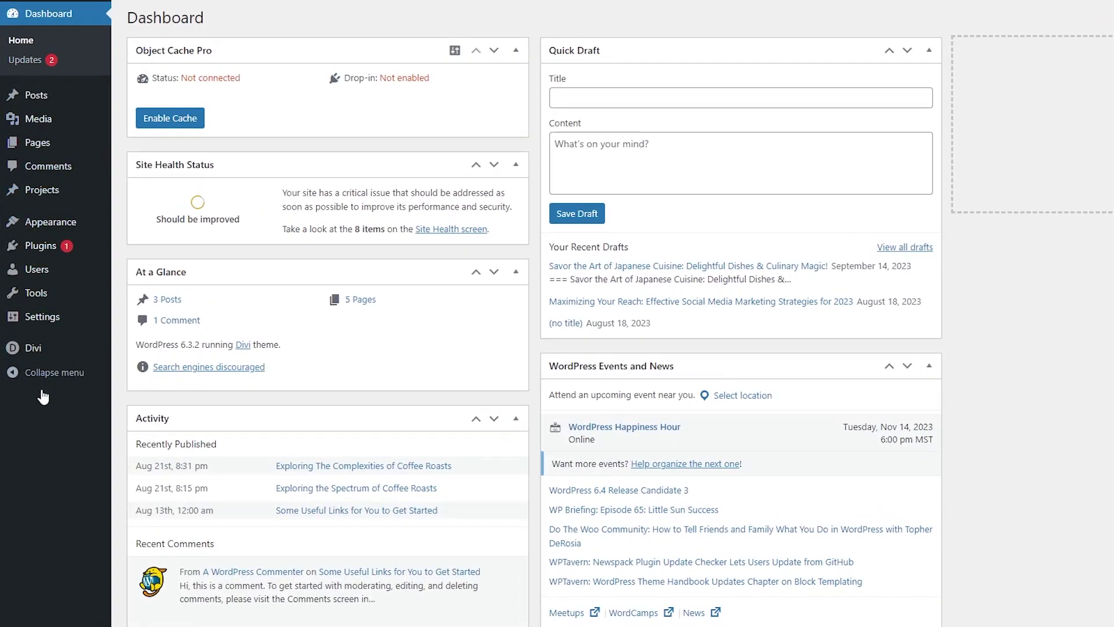
Search the plugin directory for 'woo' and install the WooCommerce plugin.
mouse_move(38, 254)
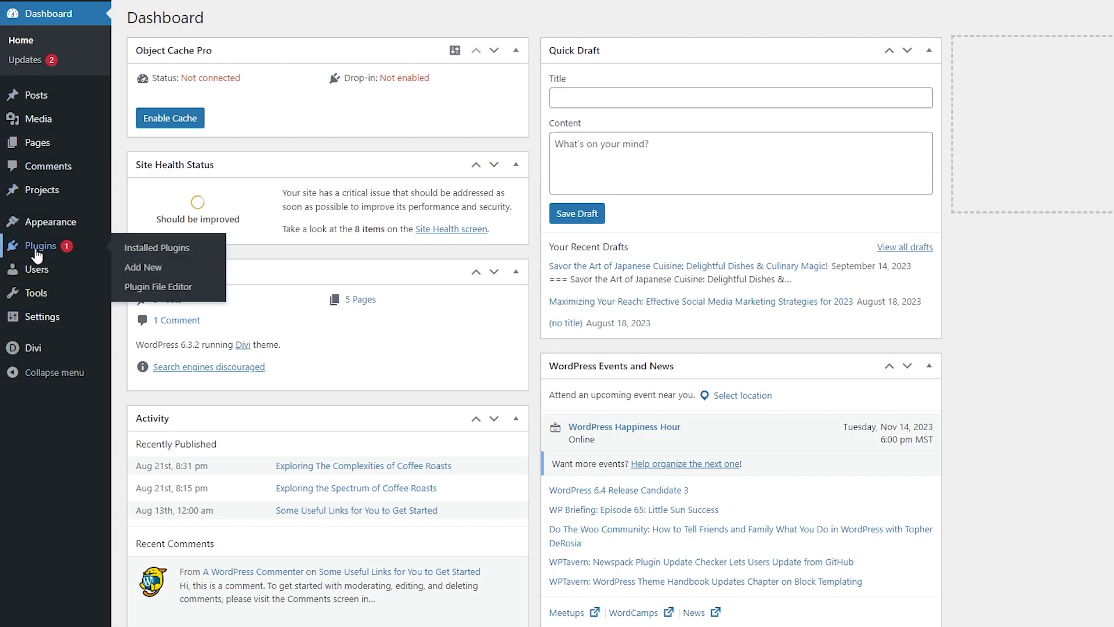
left_click(138, 270)
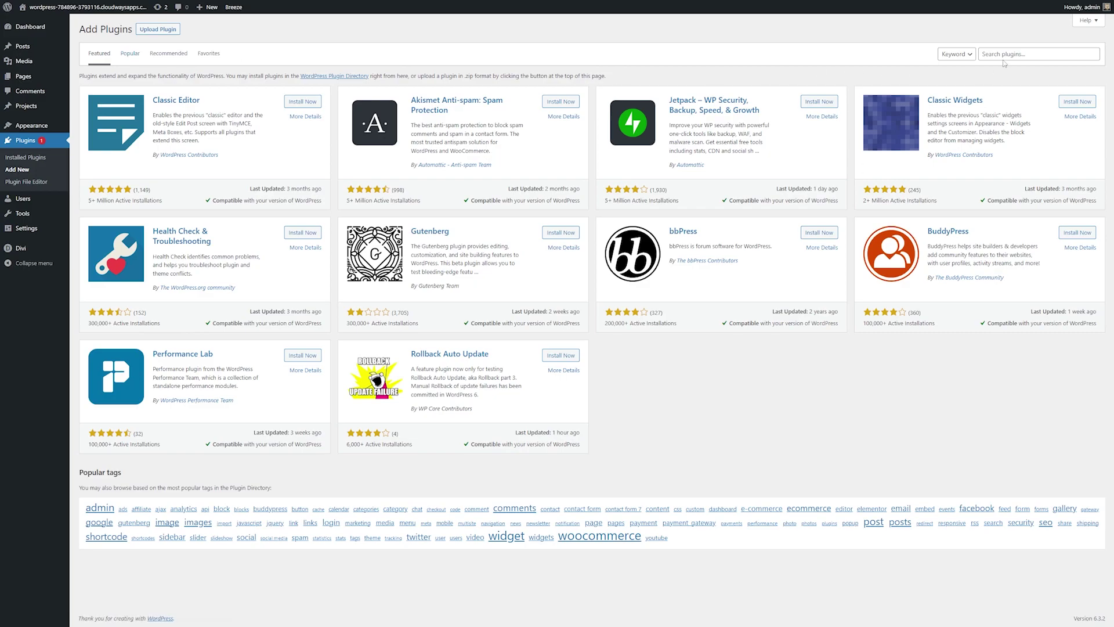
left_click(1007, 54)
type("woo")
key("BackSpace")
key("BackSpace")
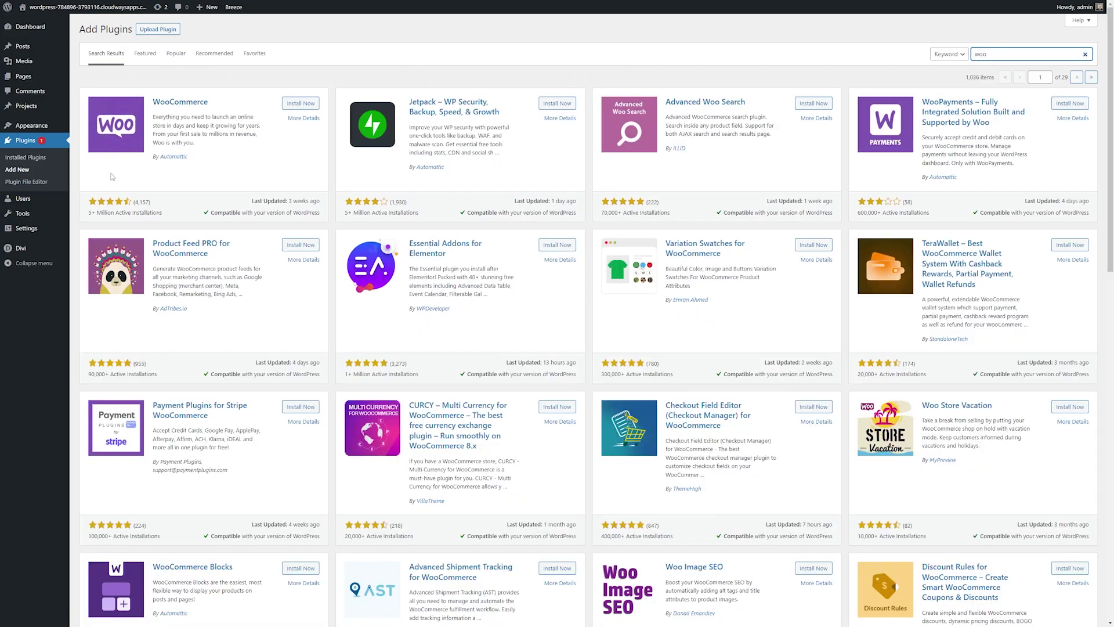
left_click(293, 108)
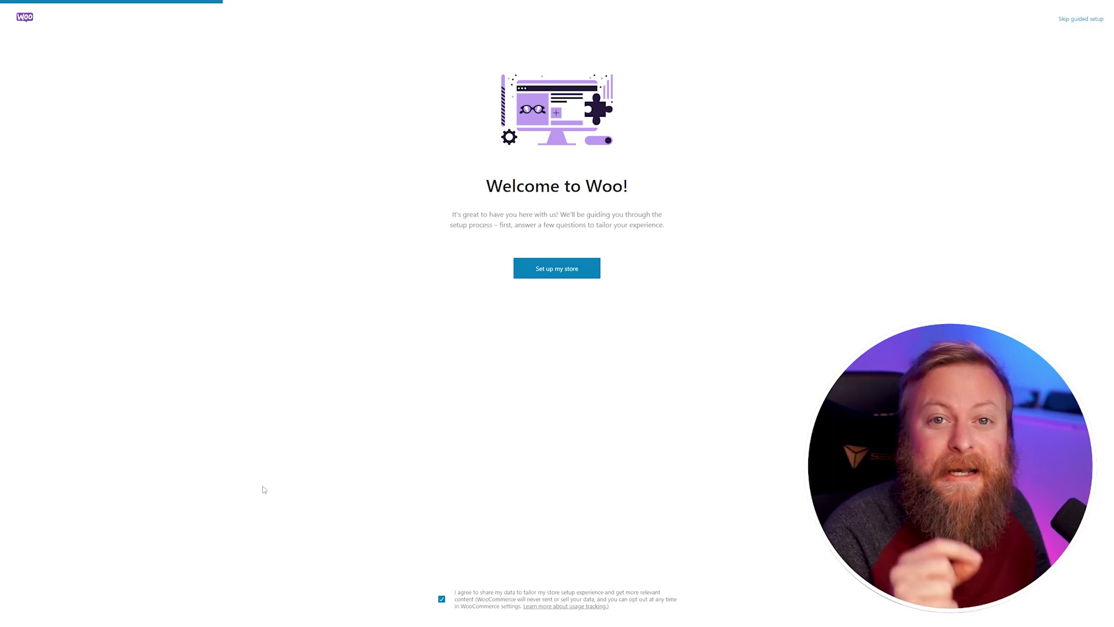
Set up Really Awesome Soap Company as a new Health and beauty store in Colorado.
left_click(564, 269)
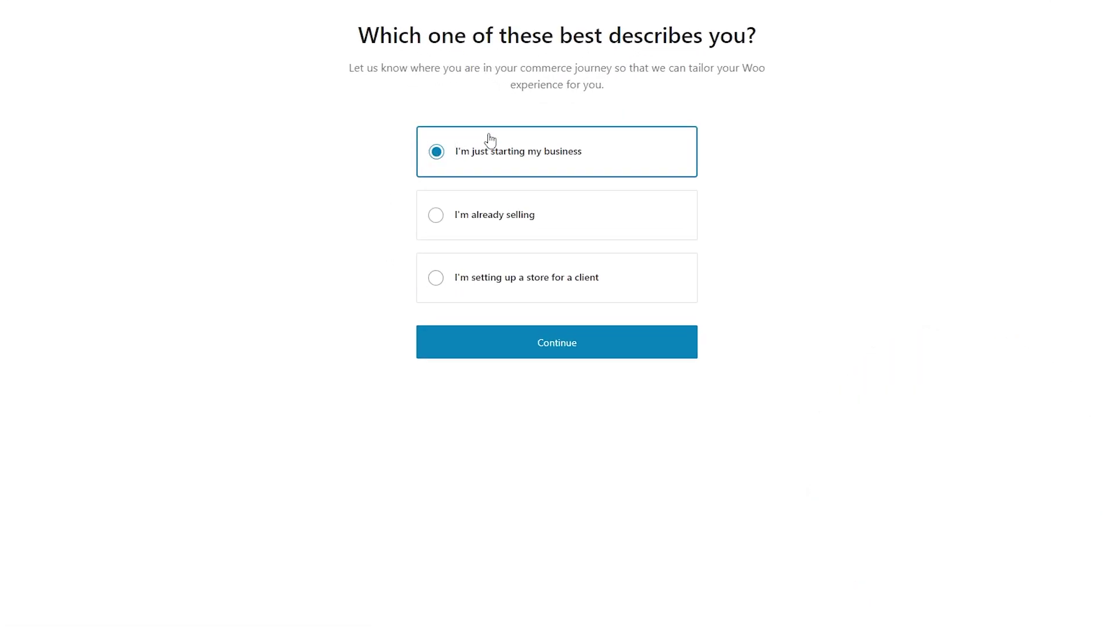
left_click(538, 349)
left_click_drag(551, 157, 435, 154)
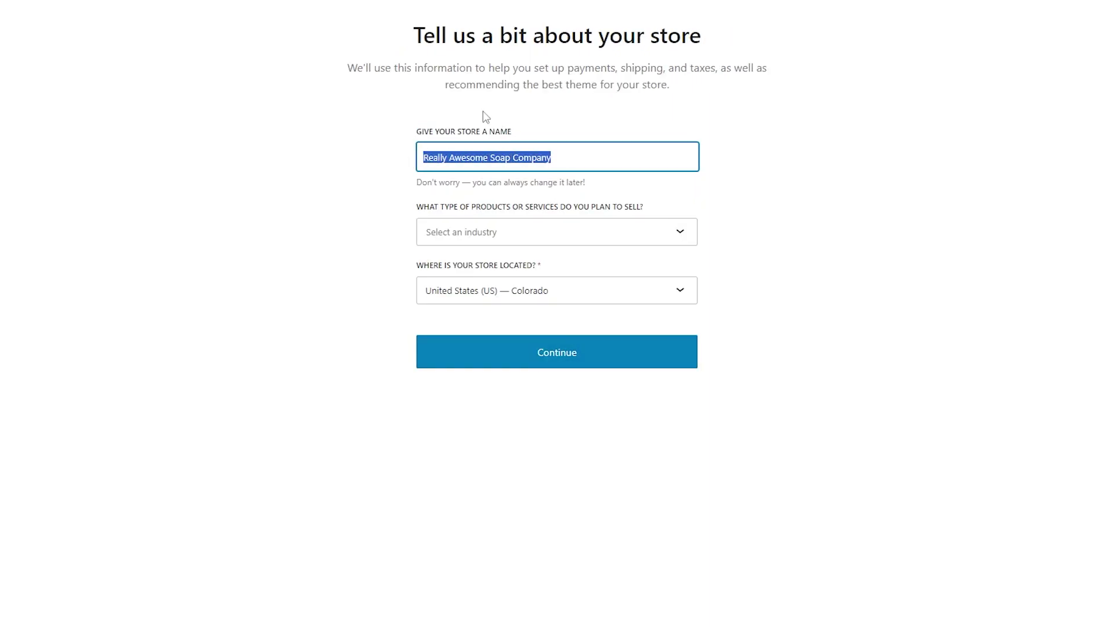
left_click(461, 235)
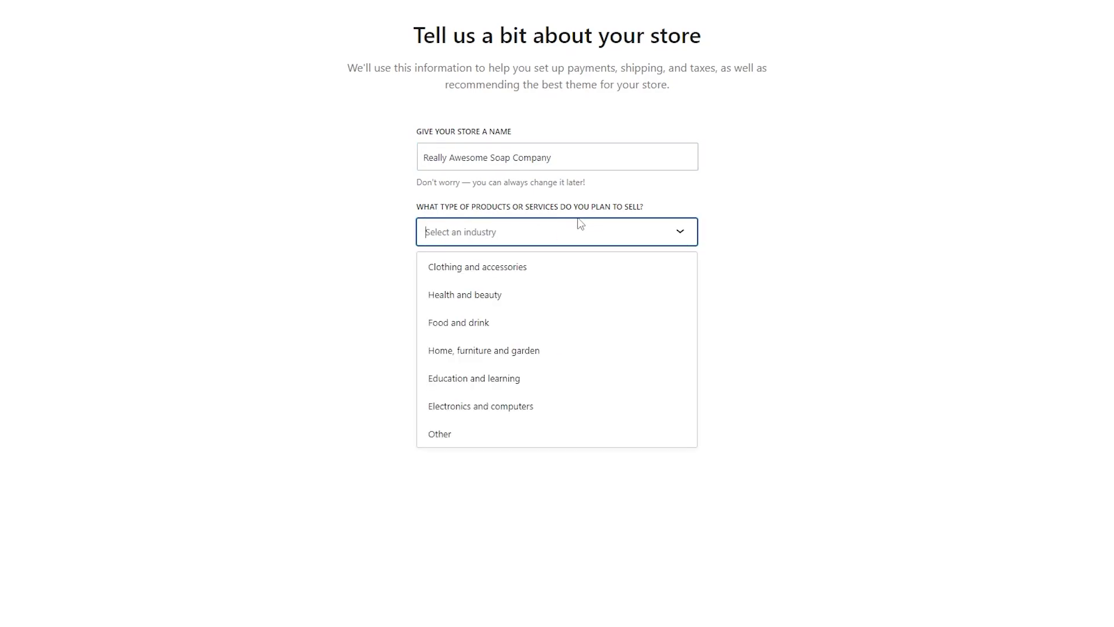
key("Down")
key("Down")
key("Return")
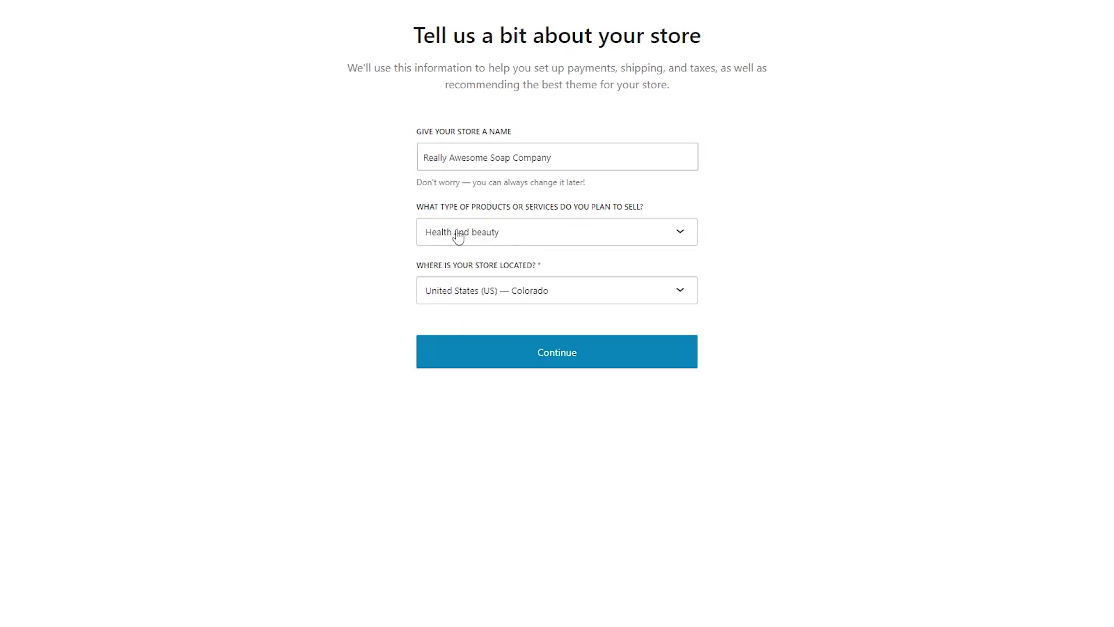
left_click(541, 295)
left_click(537, 358)
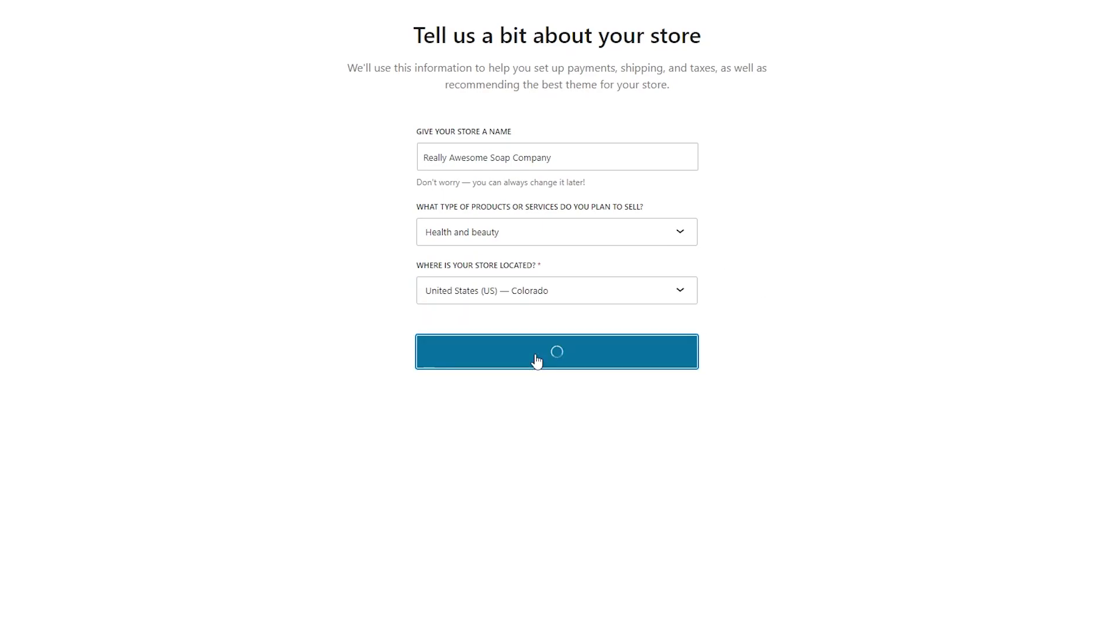
Skip the free add-on features to finish the setup wizard.
left_click_drag(382, 23, 684, 82)
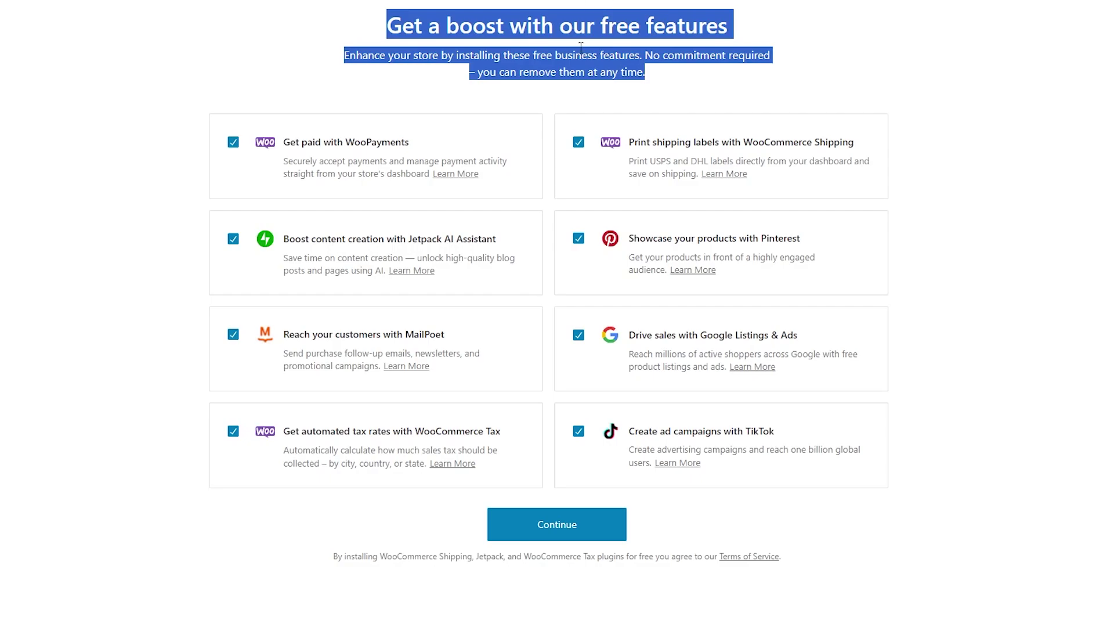
left_click(529, 24)
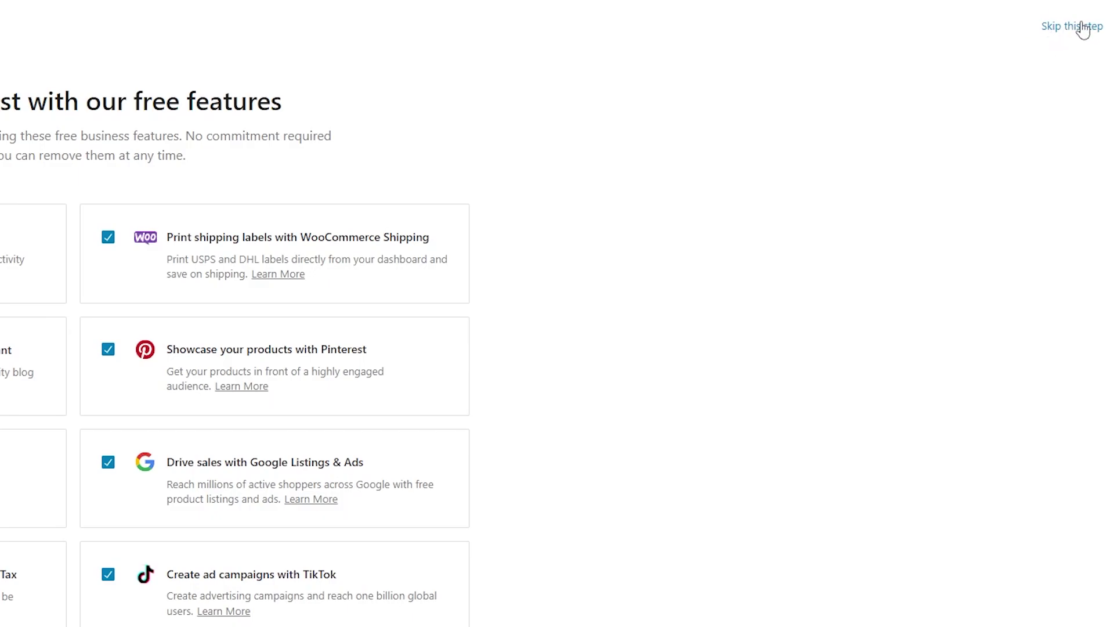
left_click(1083, 28)
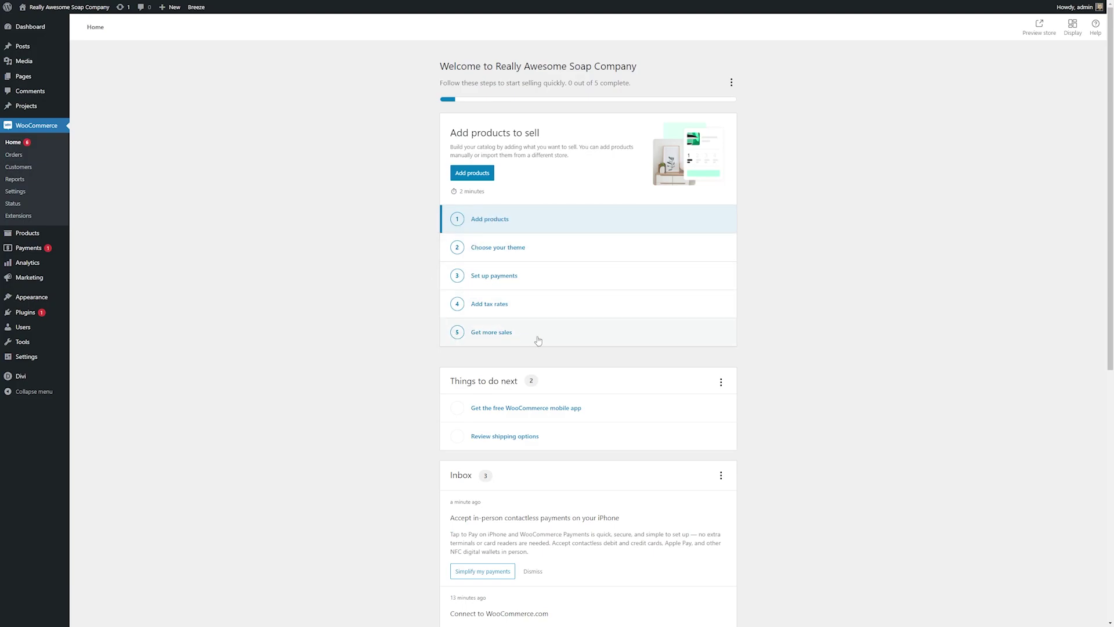
Add a new Physical product from the additional product types on WooCommerce Home.
left_click(486, 176)
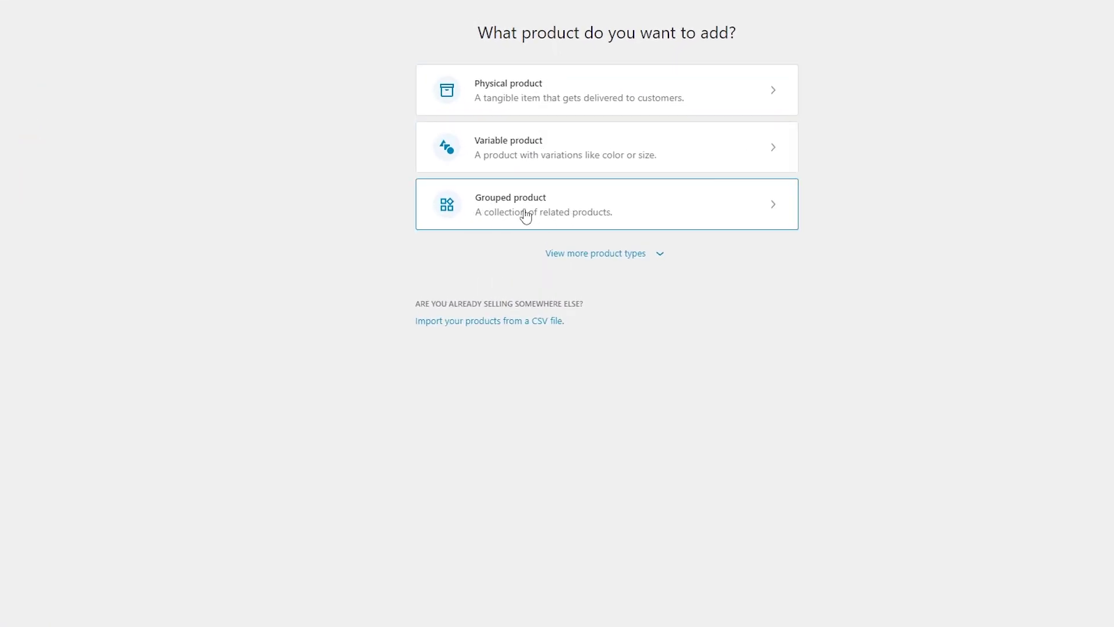
left_click(610, 255)
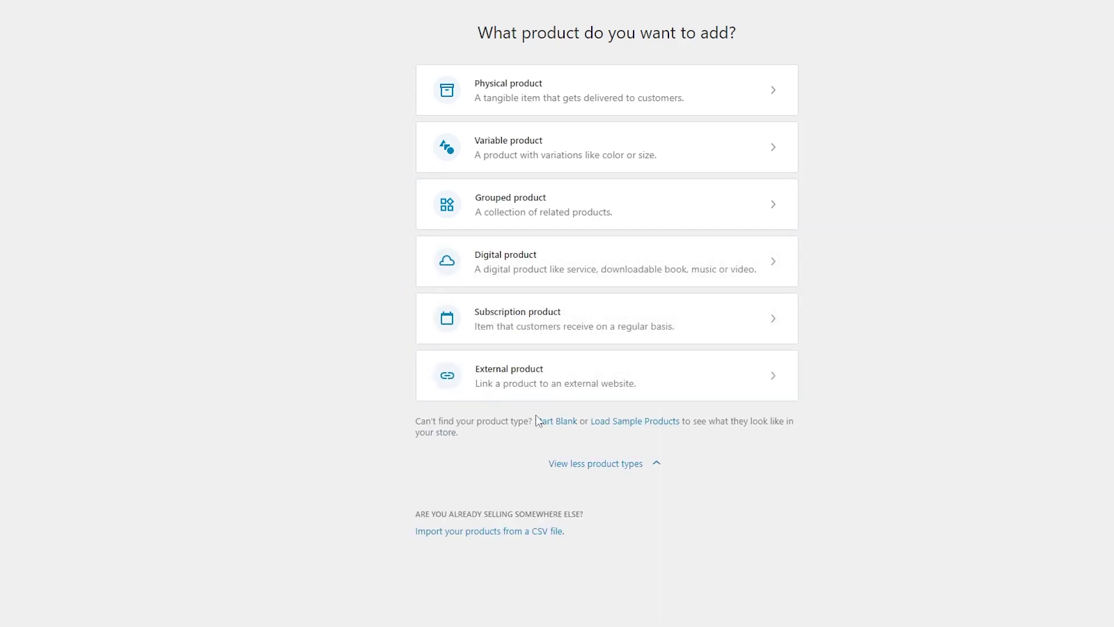
left_click(520, 99)
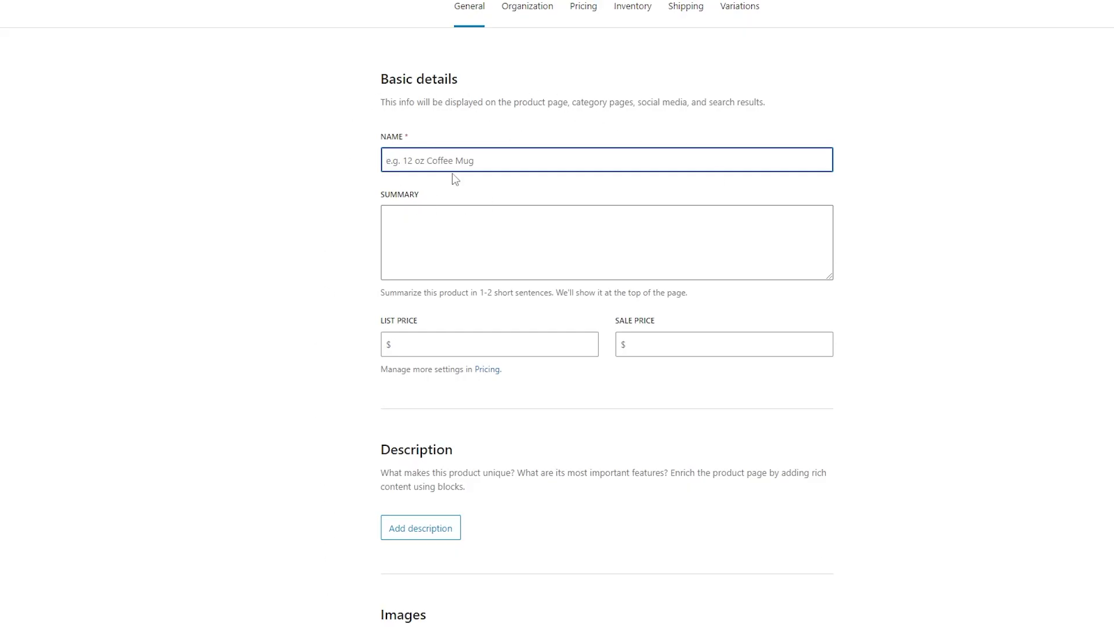
Enter Vanilla Soap's vanilla summary, list price 10.00, sale price 8.00 and soap bar cover image.
left_click(543, 225)
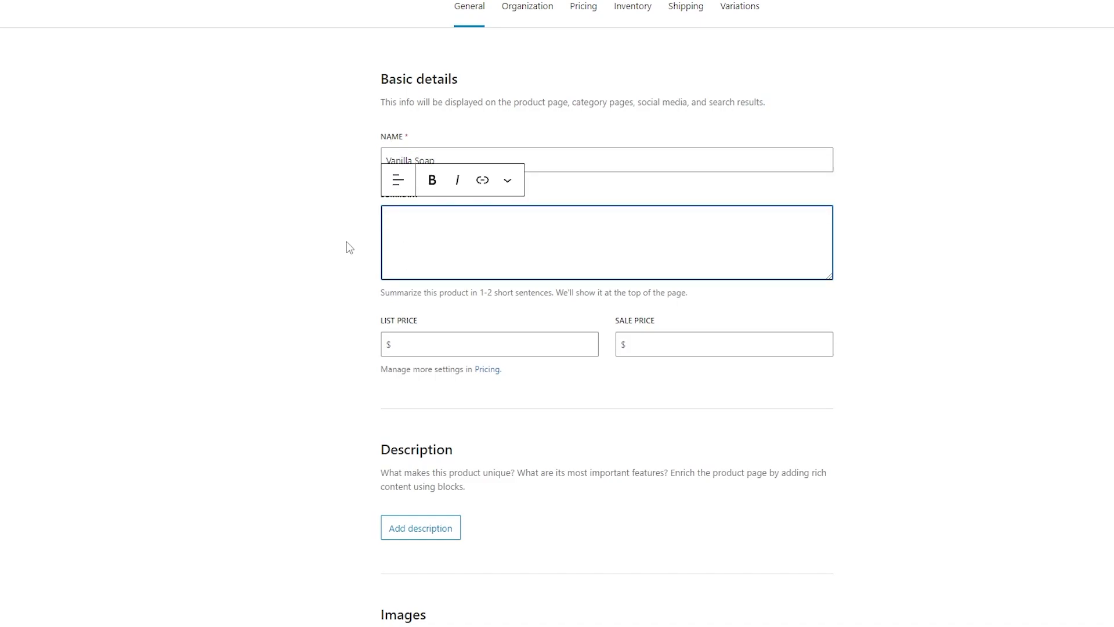
type("Soap that is made with real vanilla.")
key("Tab")
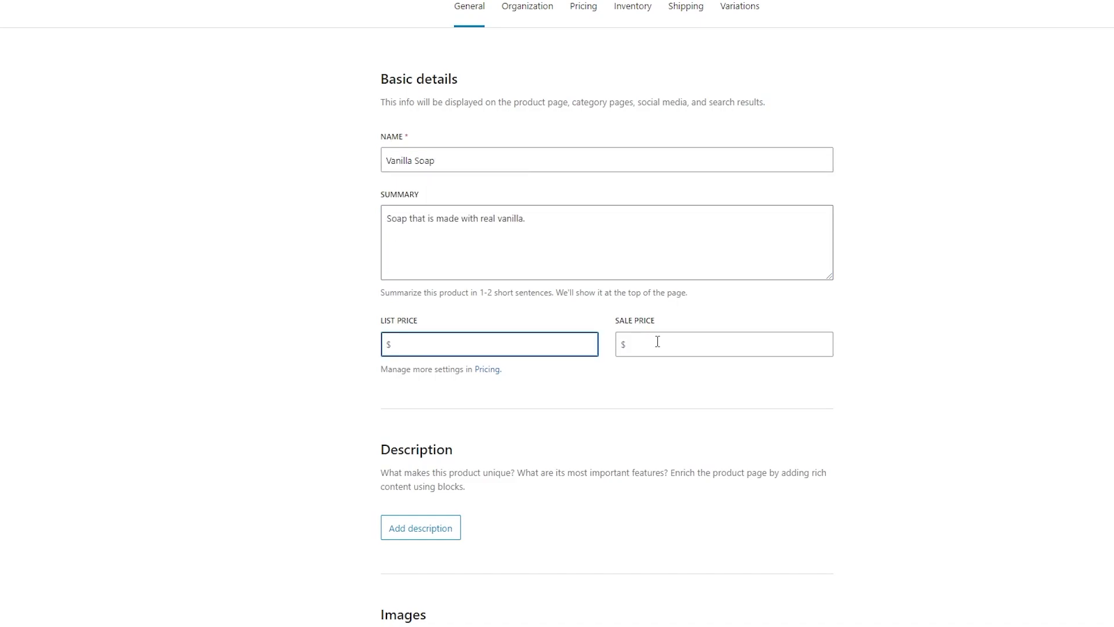
left_click(658, 342)
left_click(497, 345)
type("10.00")
left_click(659, 345)
left_click(693, 405)
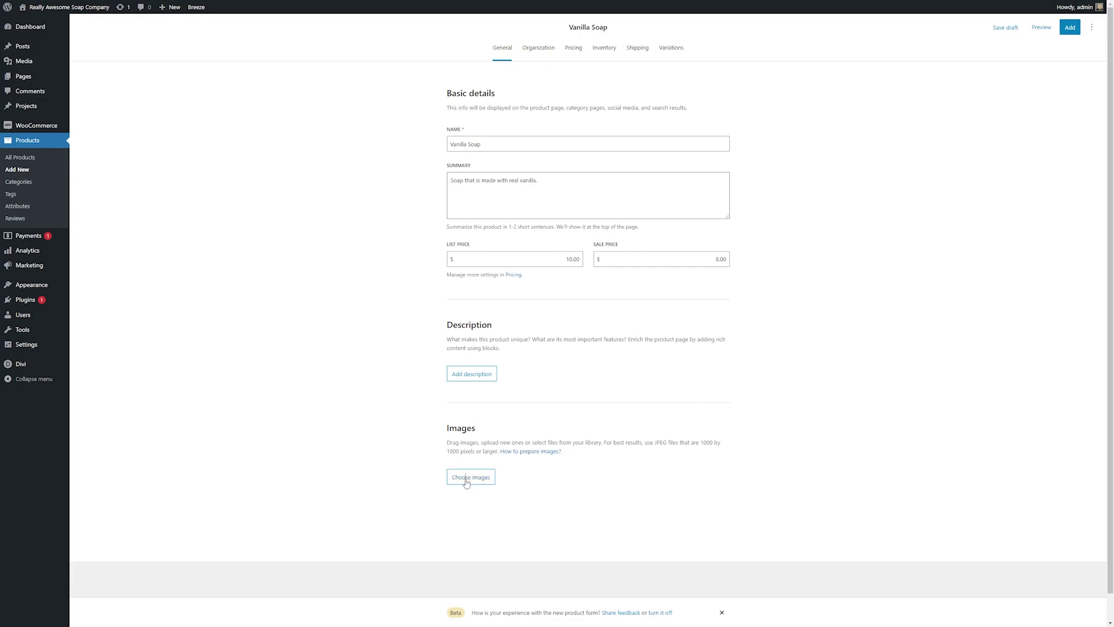
left_click(466, 479)
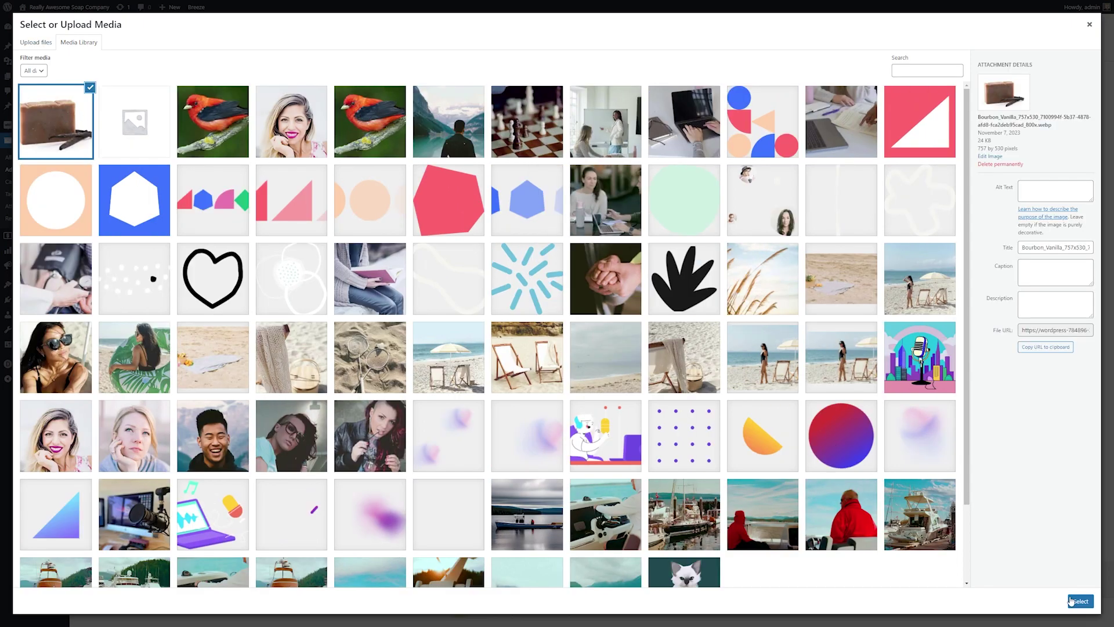
left_click(1080, 601)
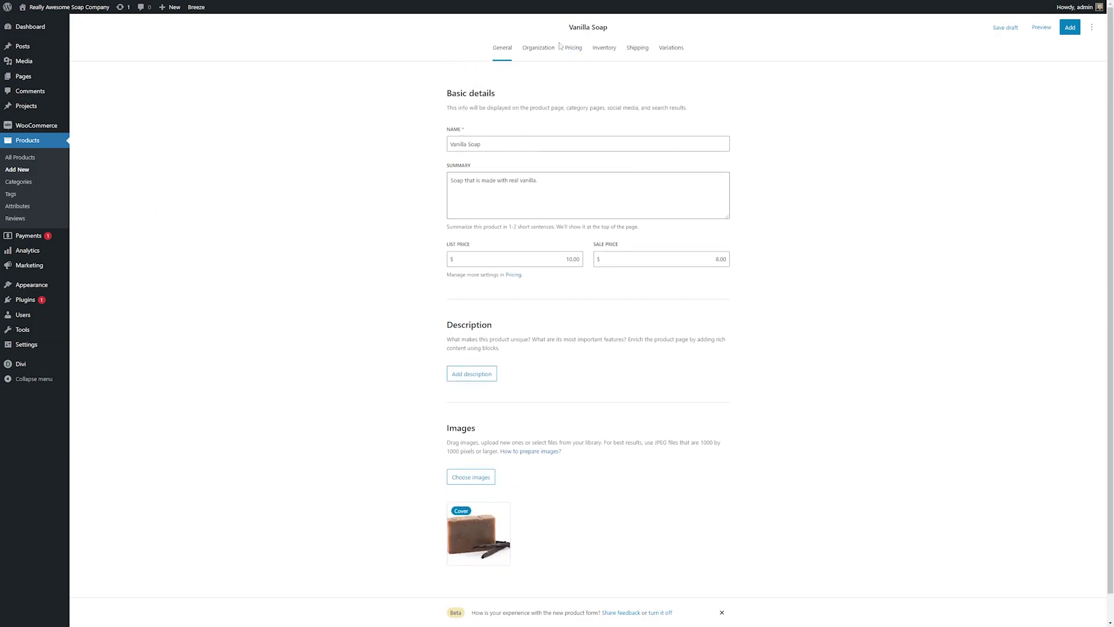
Assign Vanilla Soap to a new Scented Soaps category and view its pricing settings.
left_click(543, 51)
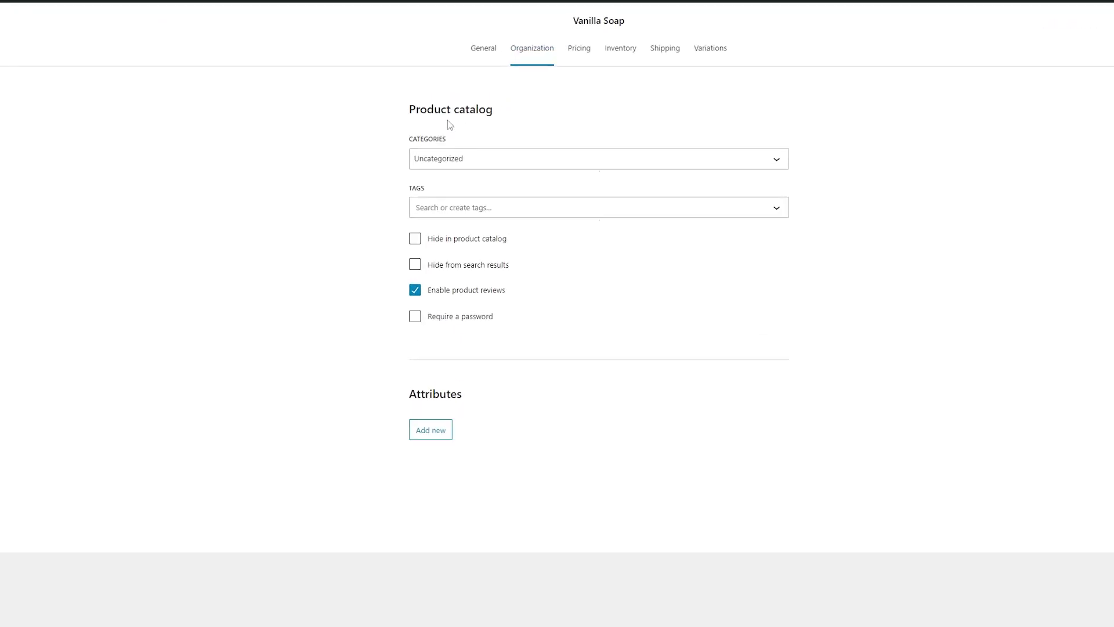
left_click(467, 127)
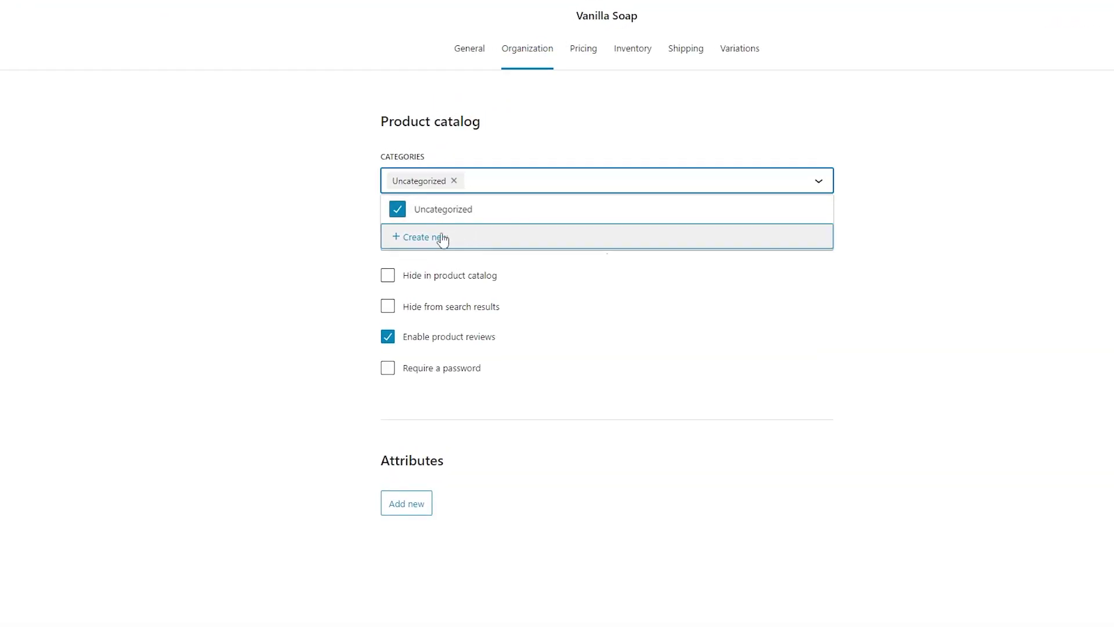
left_click(444, 237)
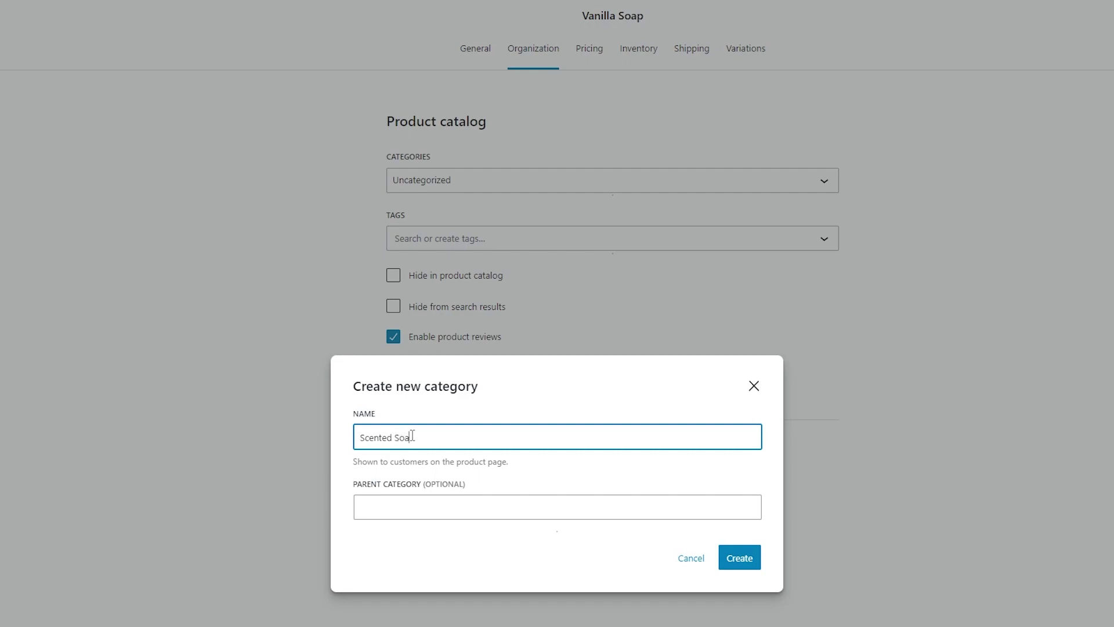
key("Return")
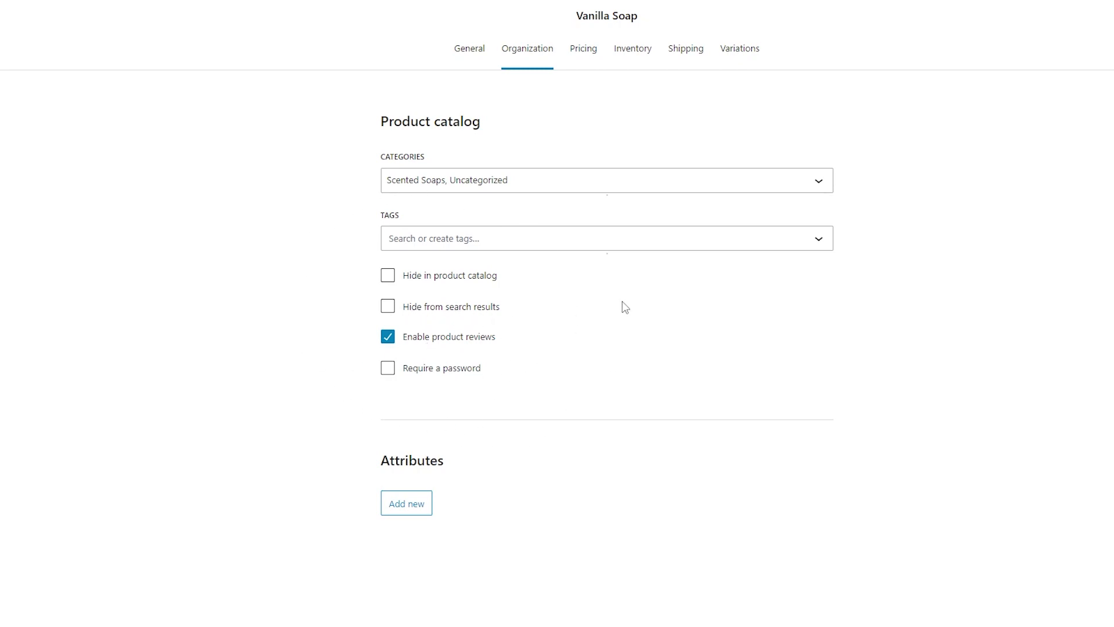
left_click(585, 51)
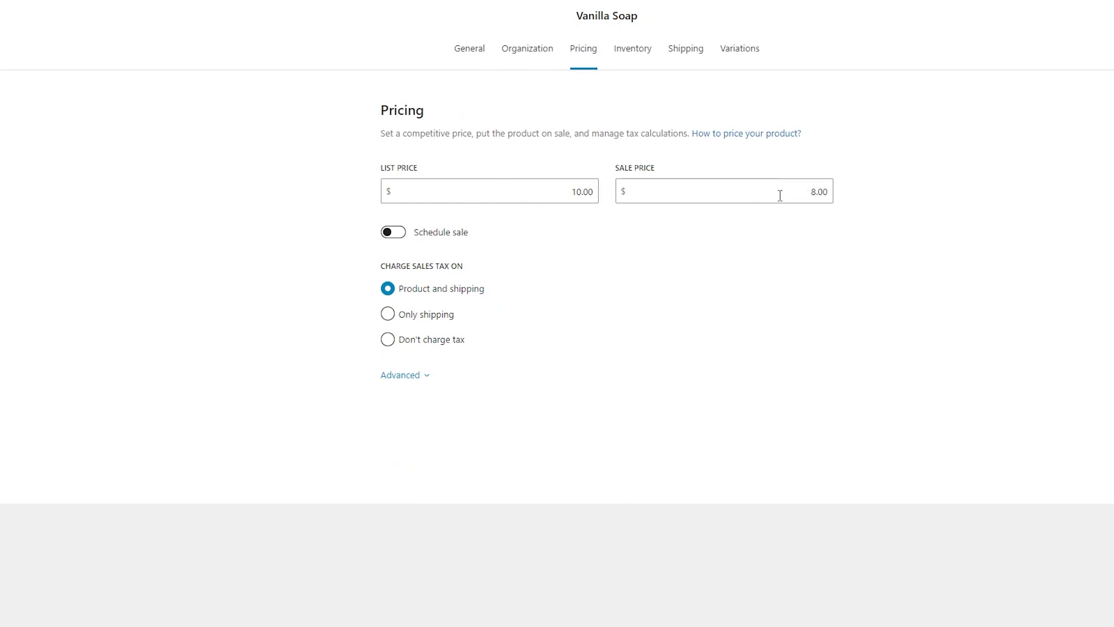
Schedule the 8.00 sale from November 9 to November 14, 2023, and show the tax class options.
left_click(451, 233)
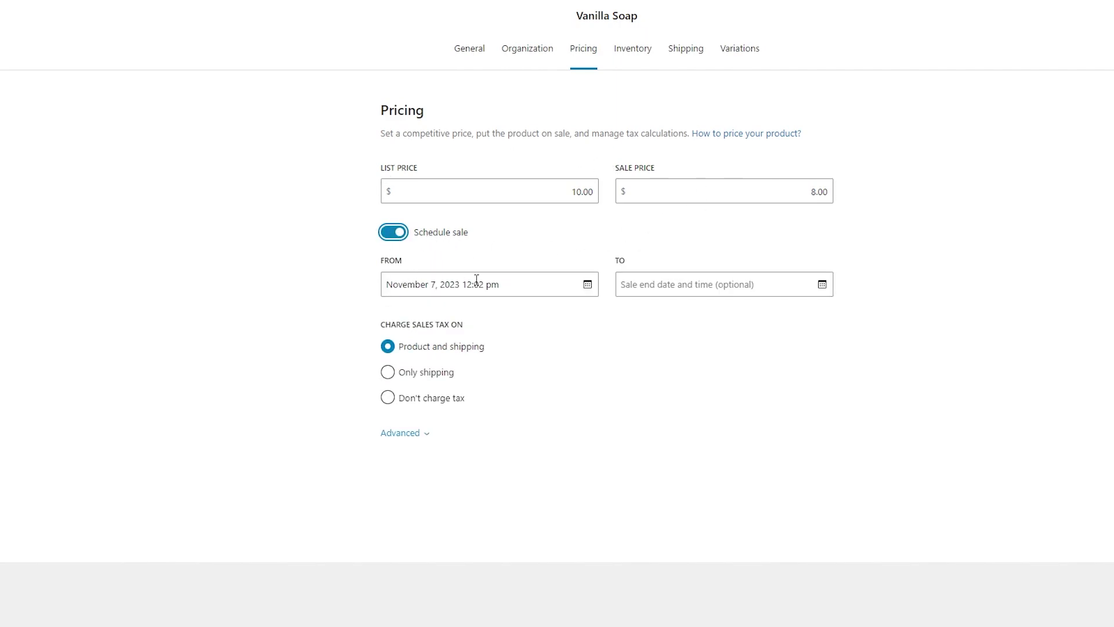
left_click(515, 278)
scroll(472, 514, "down", 1)
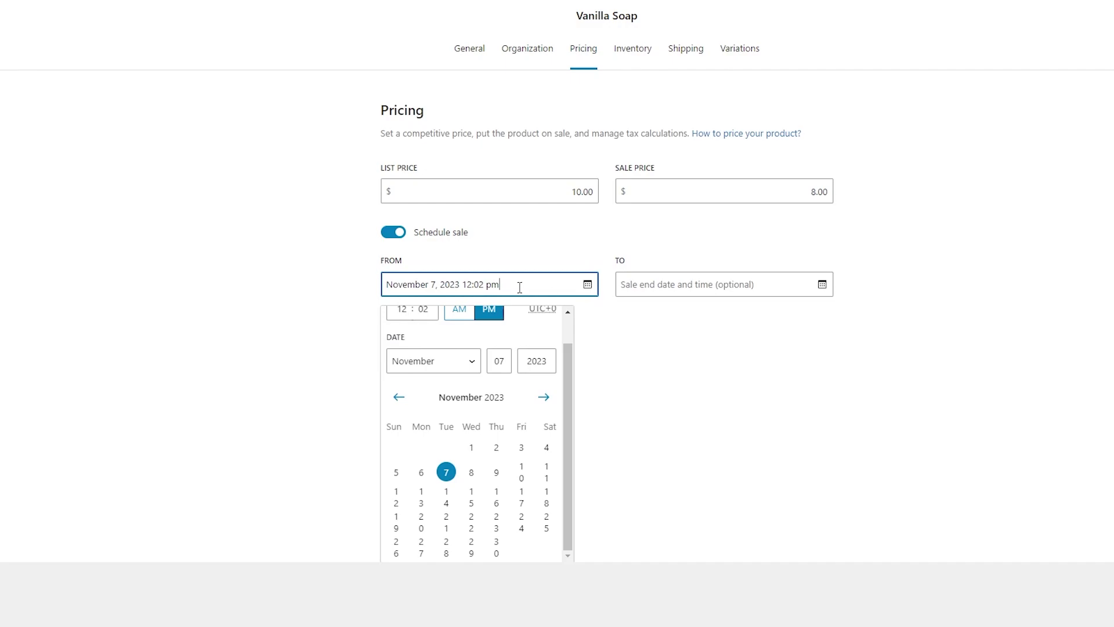
left_click(496, 473)
left_click(678, 284)
scroll(702, 516, "down", 1)
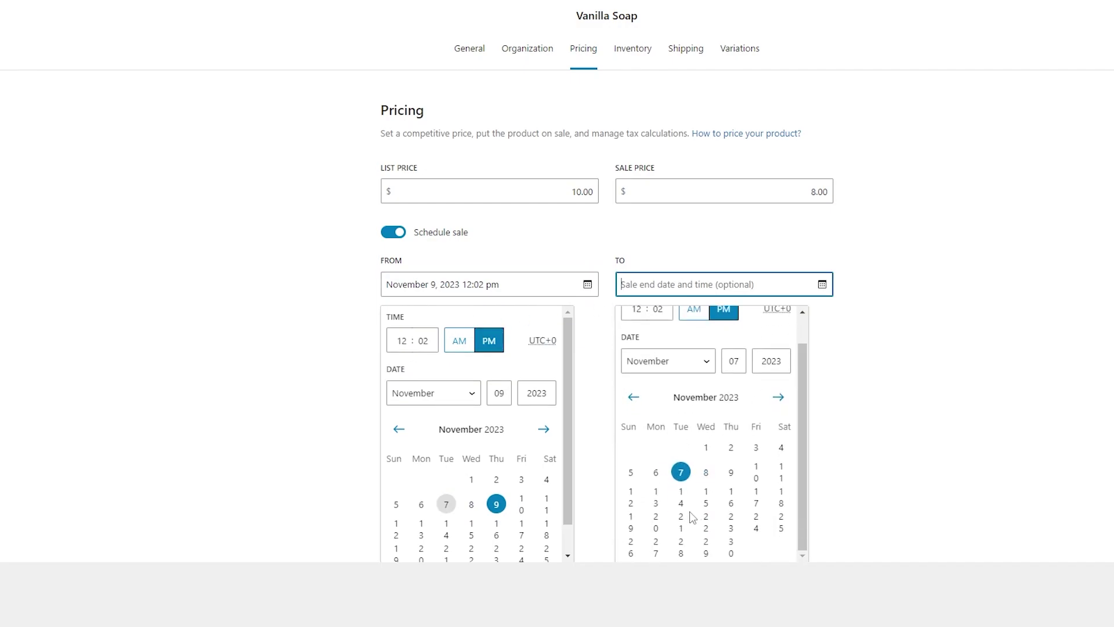
left_click(681, 496)
left_click(853, 417)
left_click(495, 269)
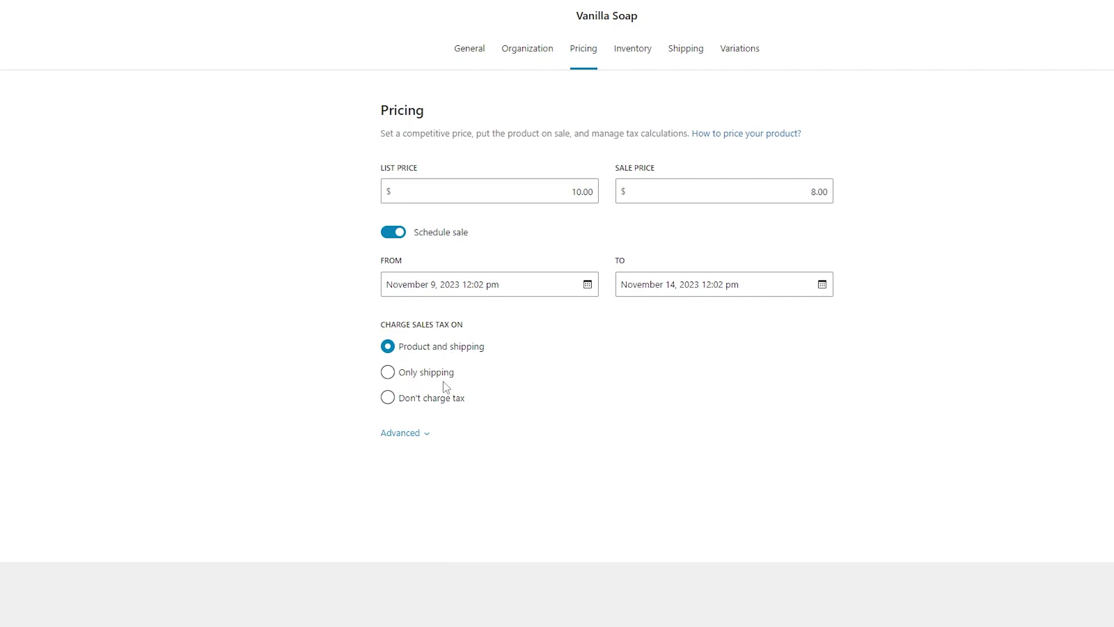
left_click(408, 435)
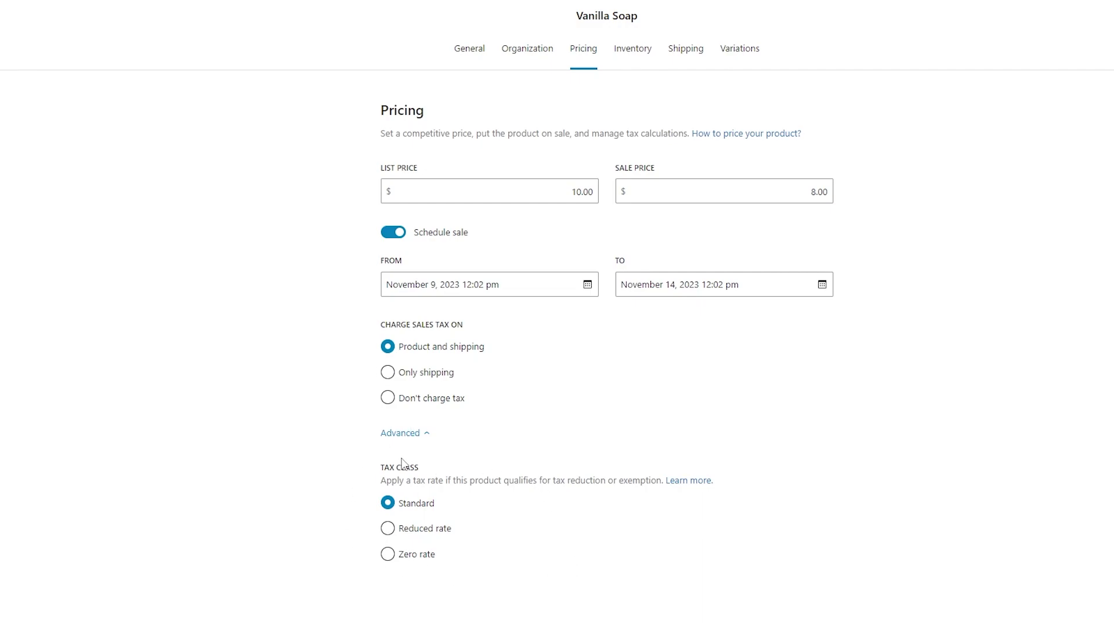
Keep Vanilla Soap in stock with stock tracking and the one-per-order limit turned off.
left_click(404, 435)
left_click(632, 58)
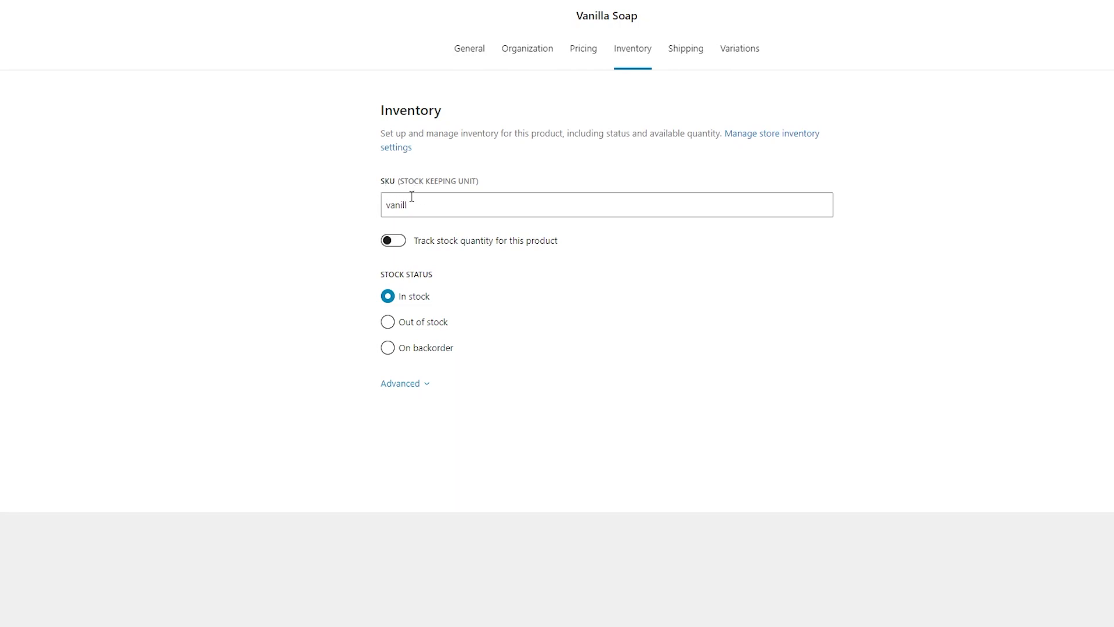
left_click(431, 241)
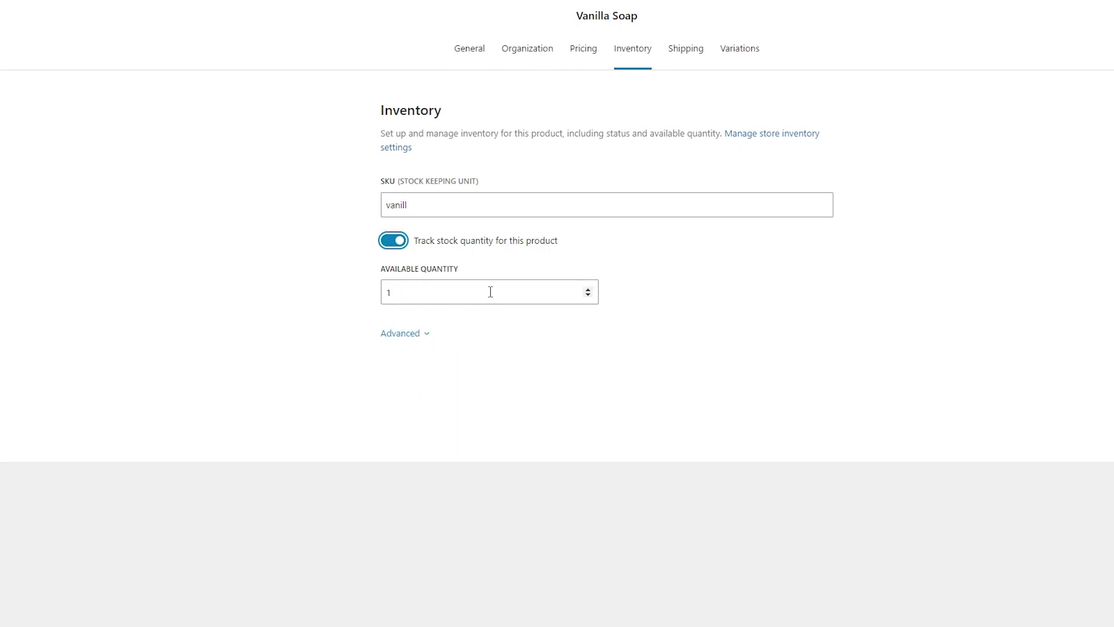
left_click(395, 240)
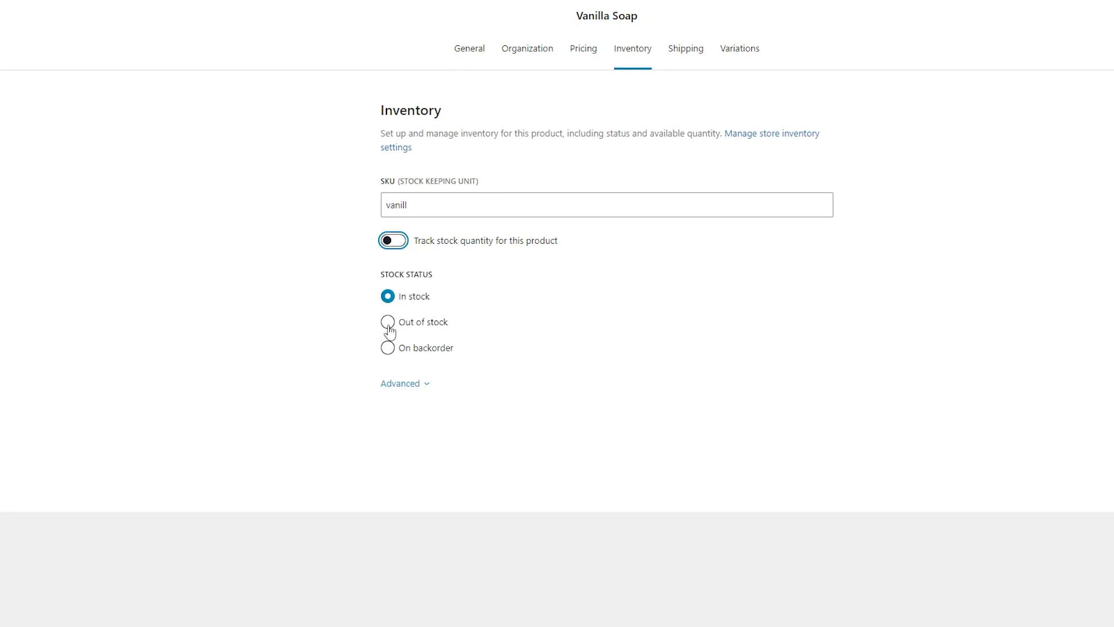
left_click(387, 325)
left_click(387, 350)
left_click(389, 298)
left_click(406, 385)
left_click(389, 449)
left_click(388, 448)
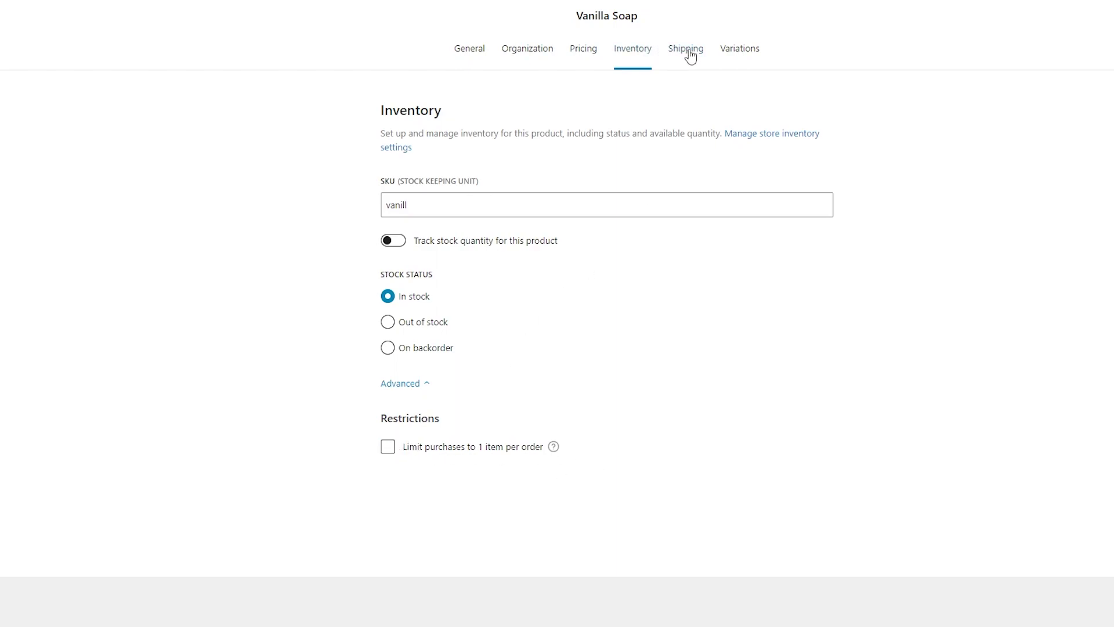
Leave the shipping class unchanged and bring up the Variations section.
left_click(686, 51)
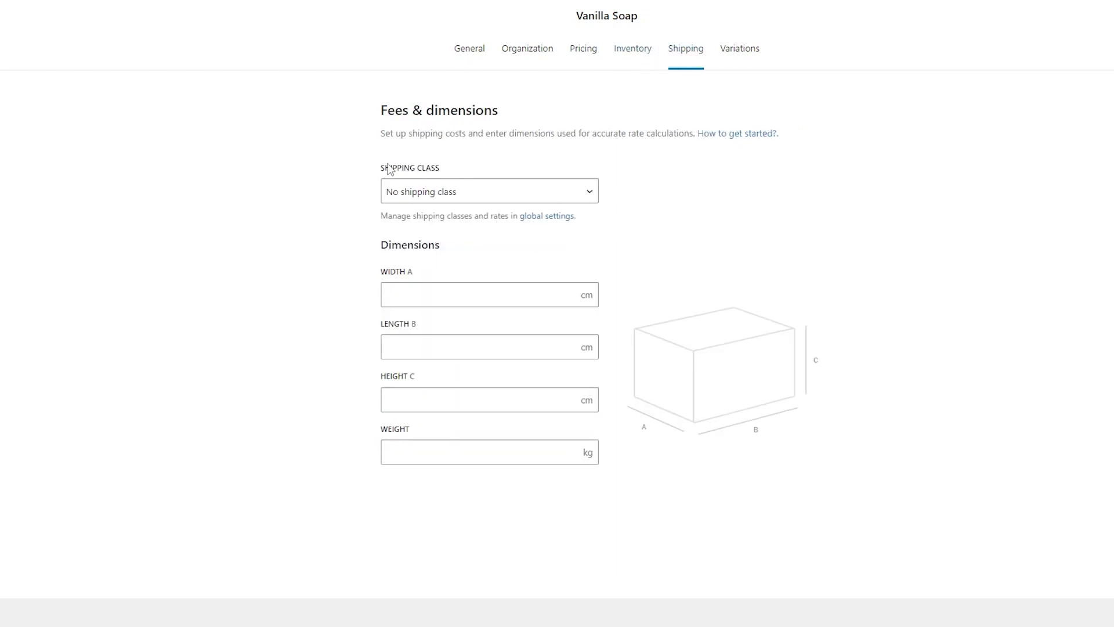
left_click(498, 192)
left_click(644, 194)
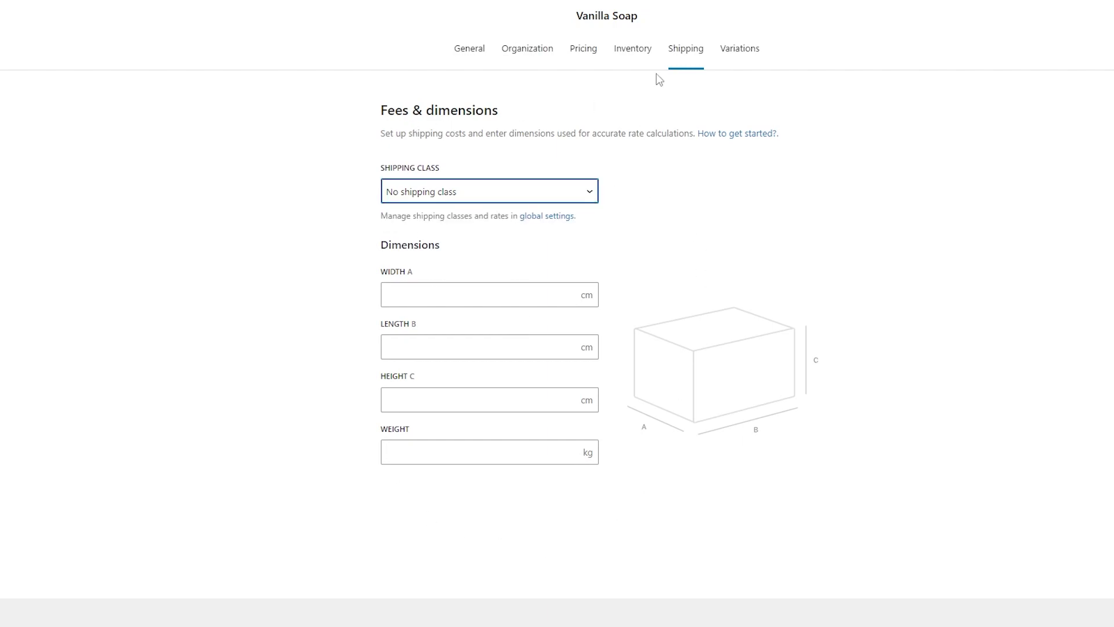
left_click(752, 58)
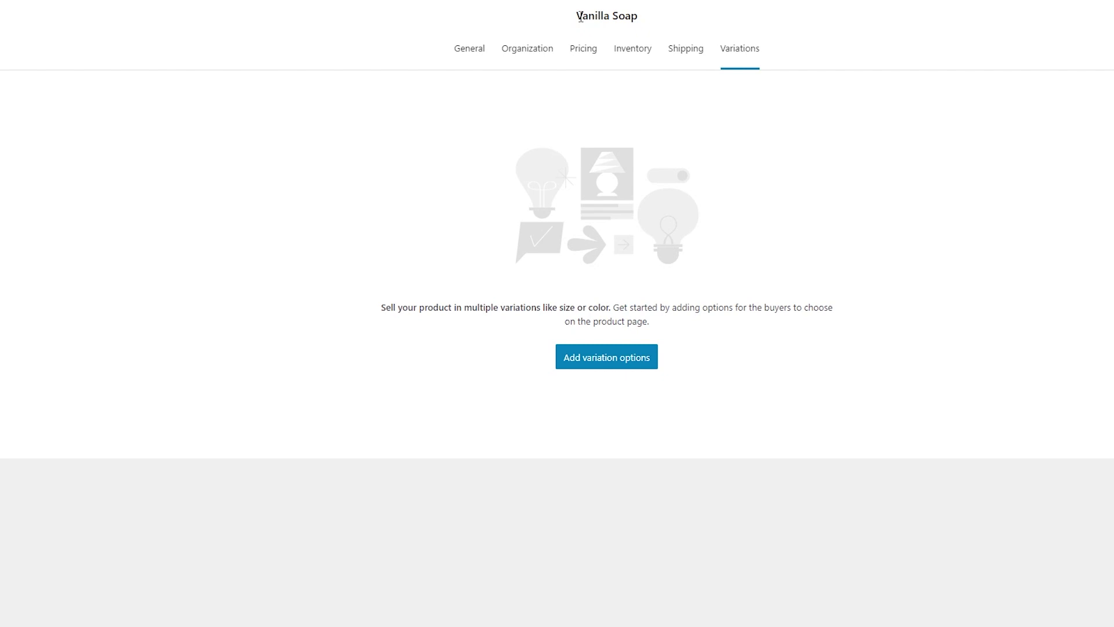
Update Vanilla Soap, check it in All Products, then view the Product categories page.
left_click(470, 48)
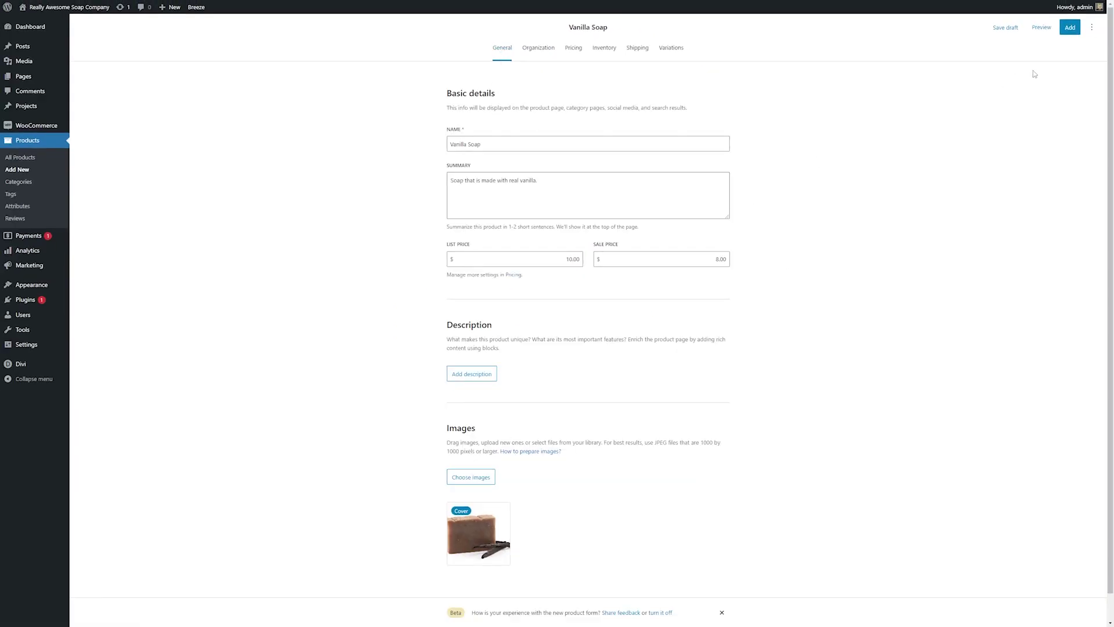
left_click(1072, 29)
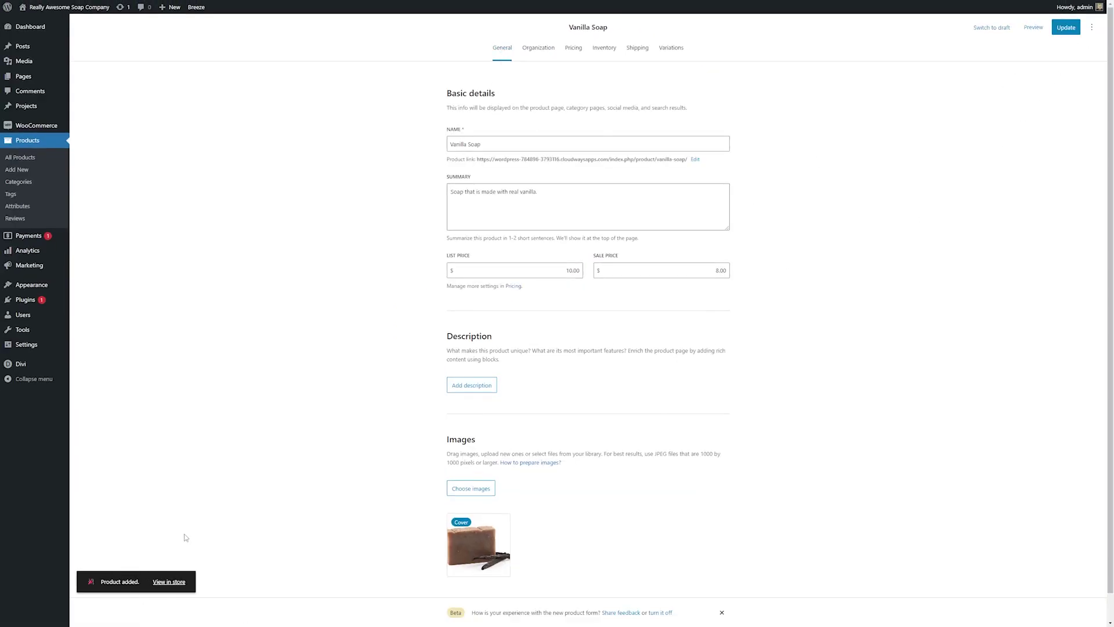
left_click(21, 162)
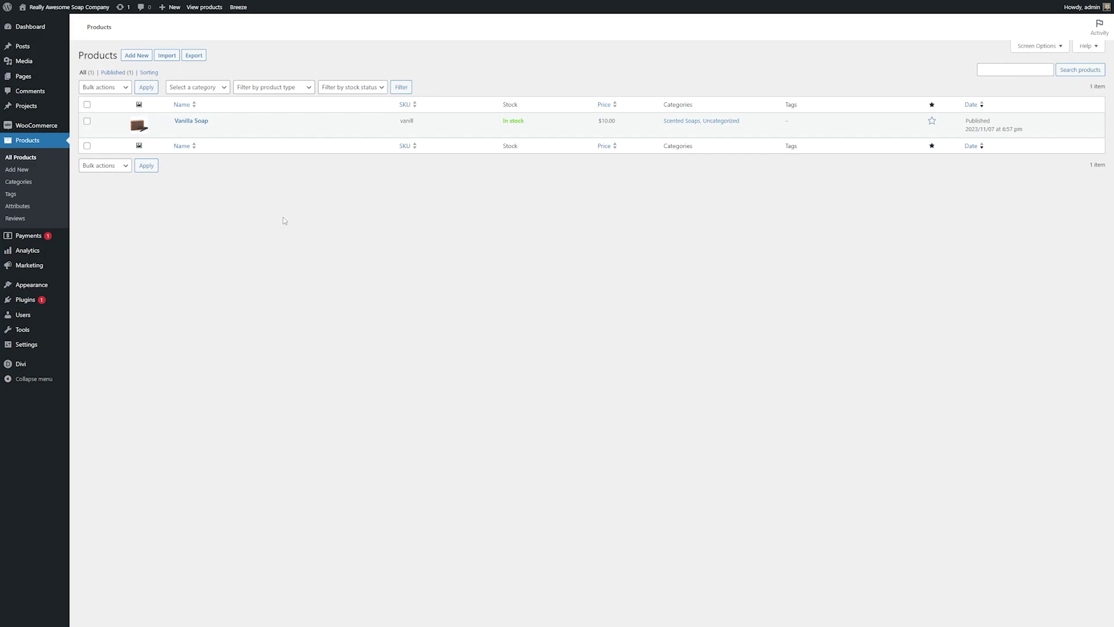
left_click(22, 183)
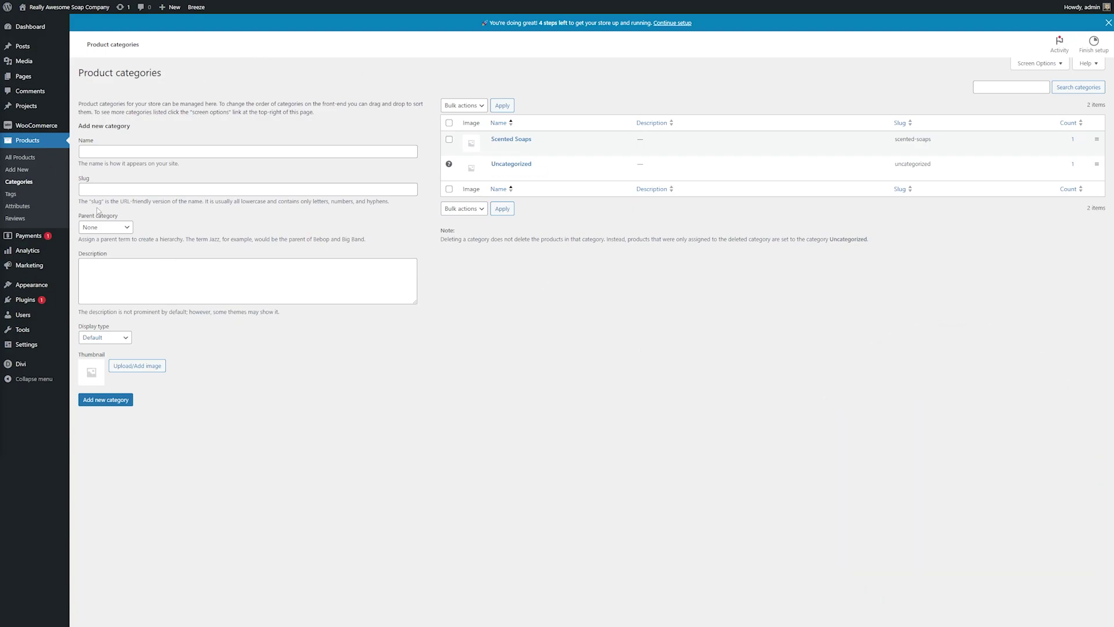
Review the Payments add-ons and browse more payment extensions in the Extensions Store.
left_click(26, 242)
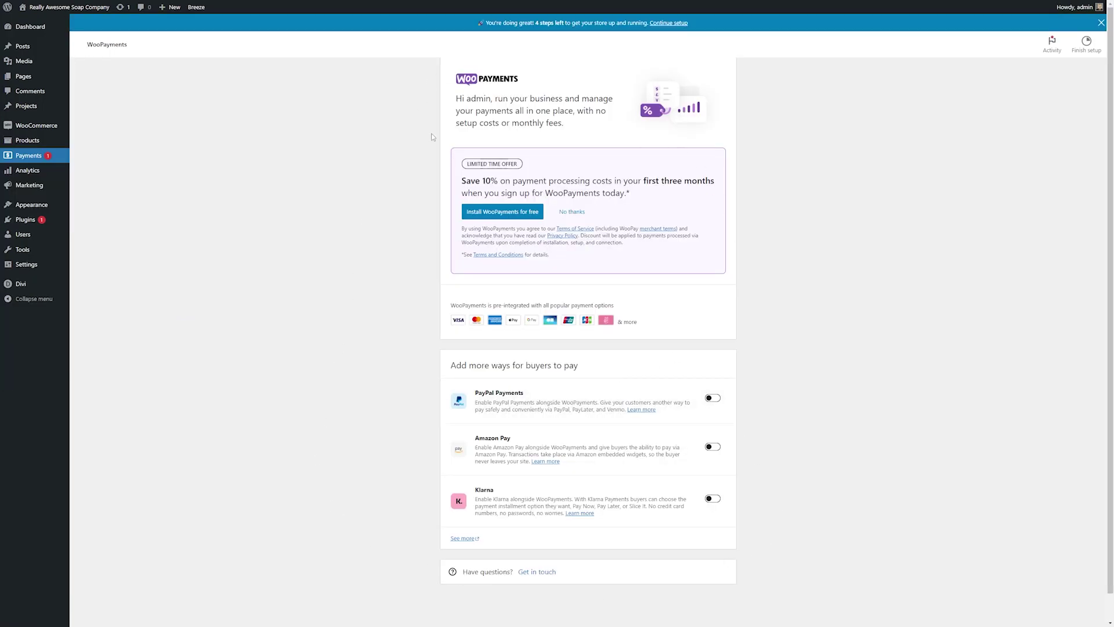
scroll(524, 170, "down", 1)
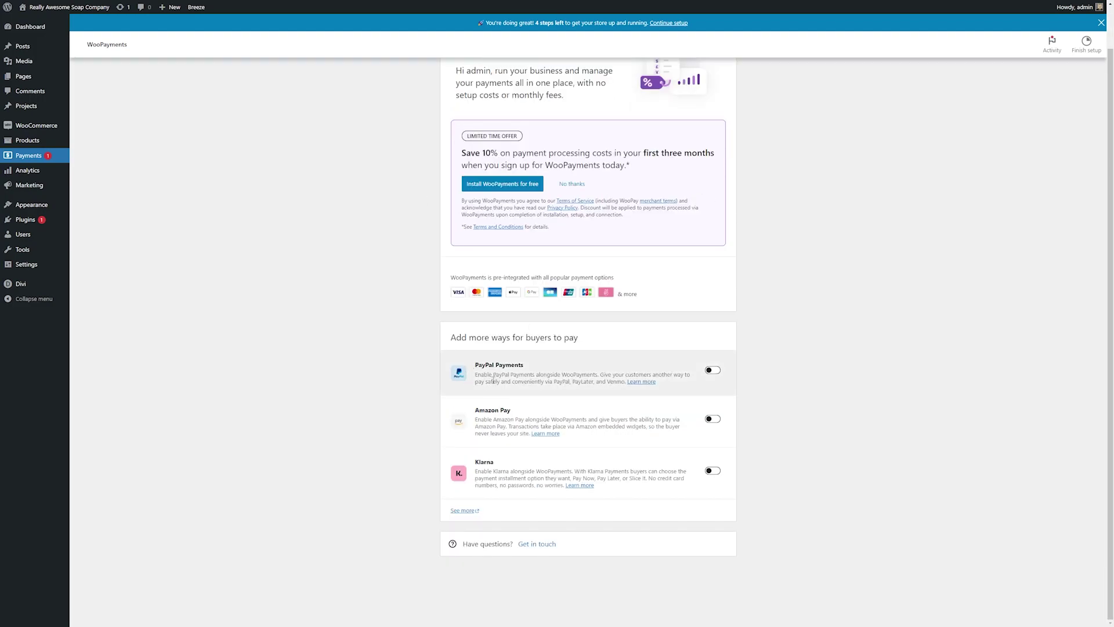
left_click(465, 510)
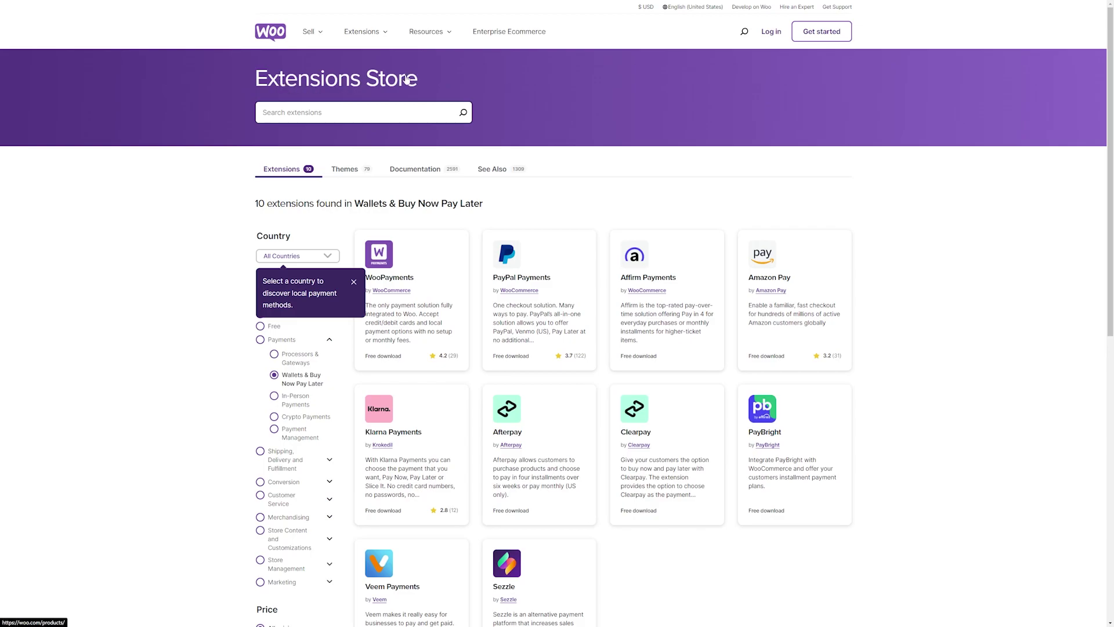
scroll(667, 325, "down", 2)
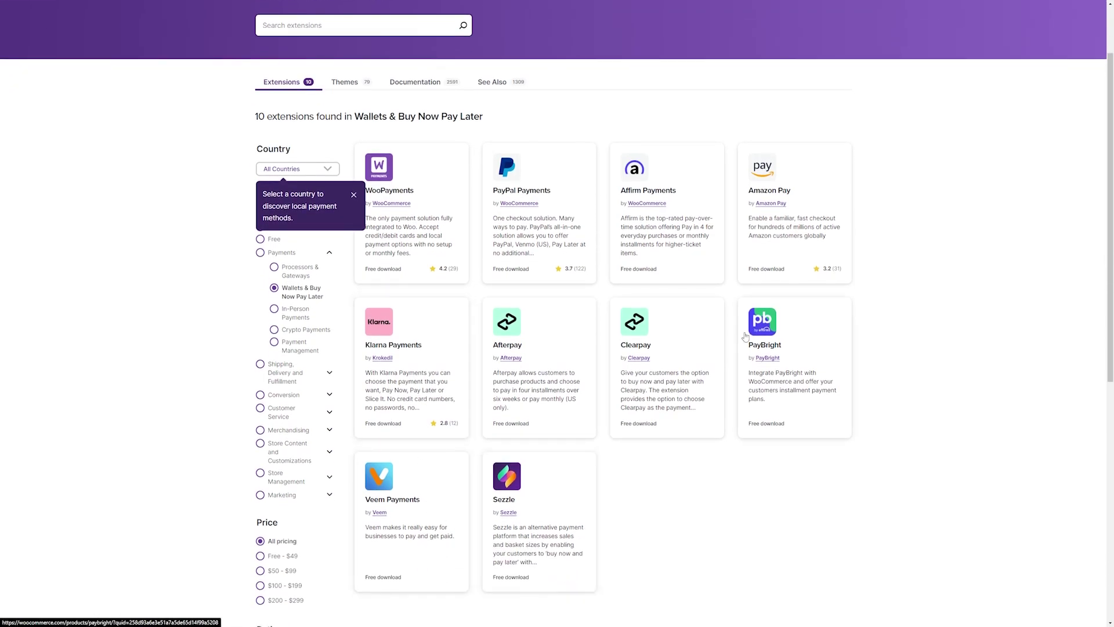
scroll(670, 447, "up", 2)
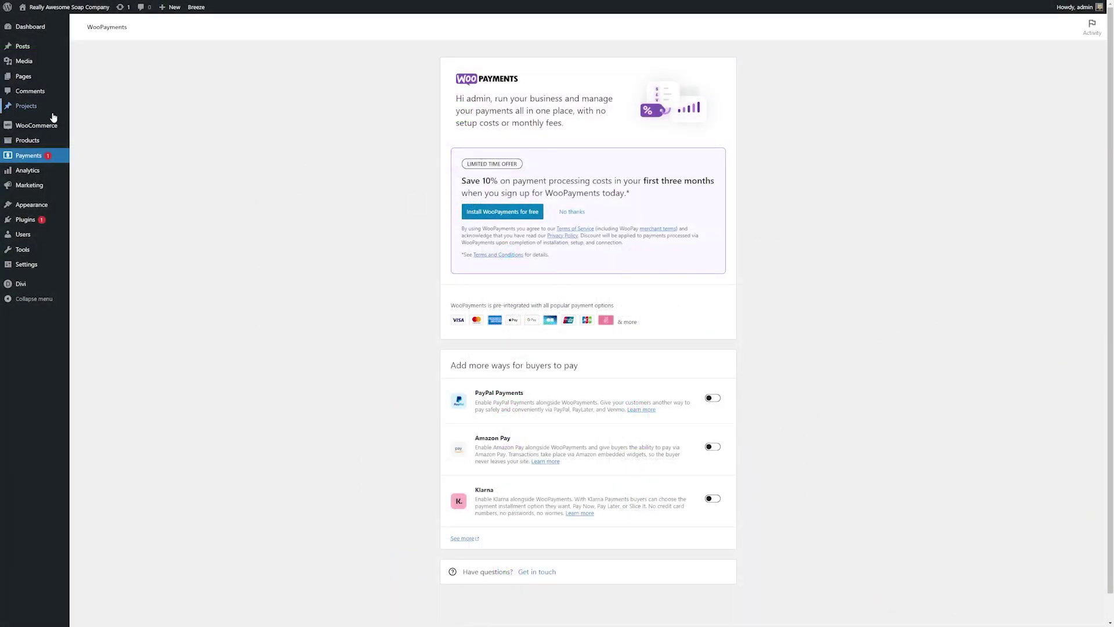
mouse_move(42, 132)
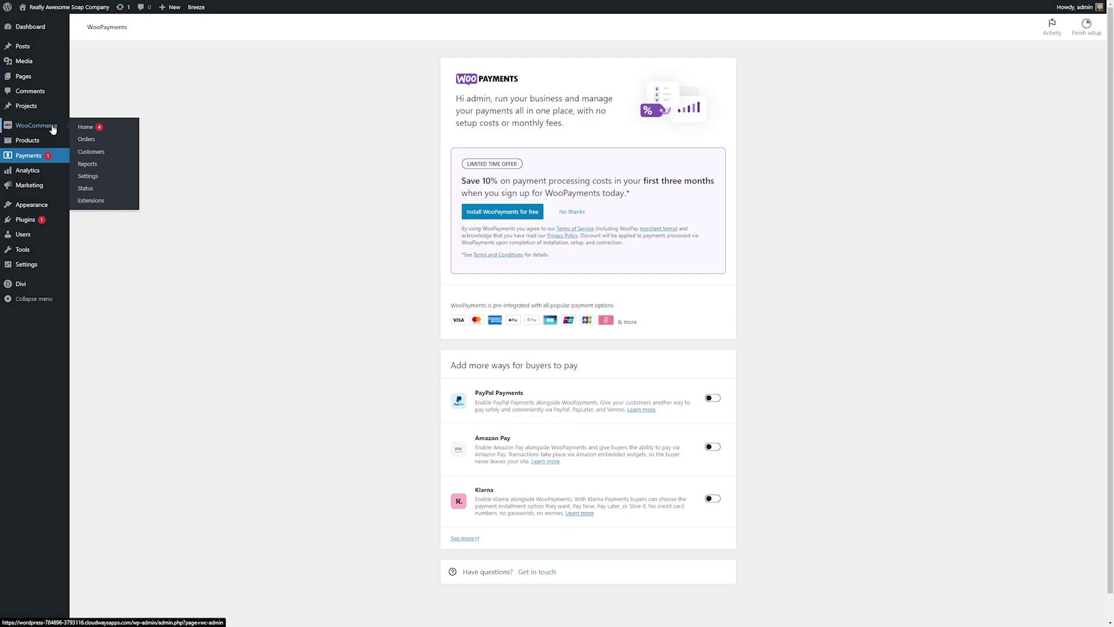
left_click(88, 176)
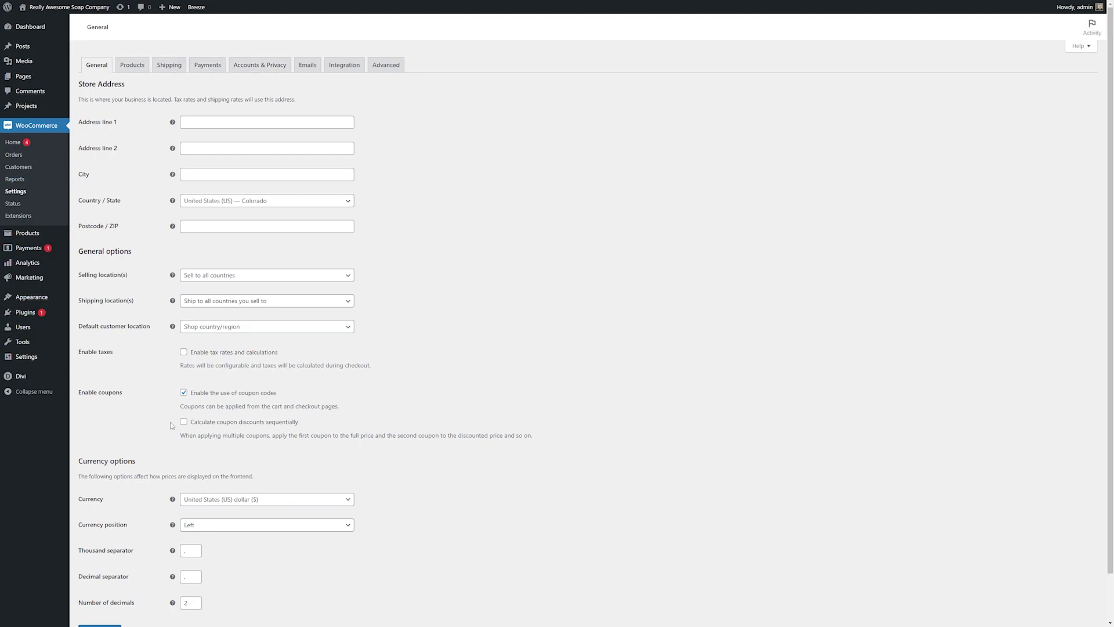
scroll(149, 297, "down", 2)
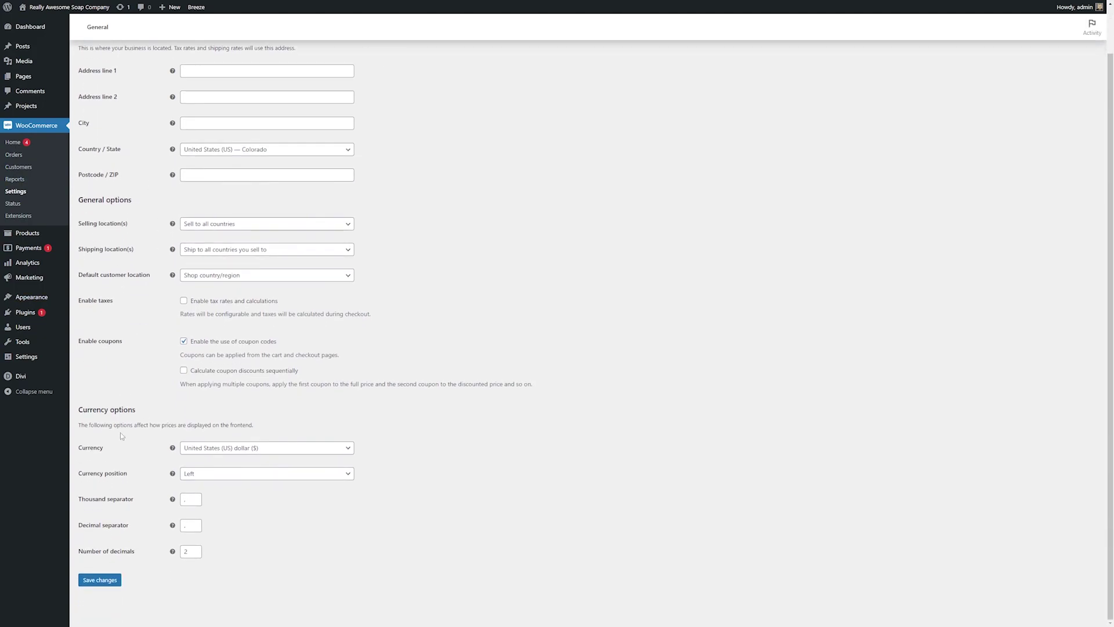
scroll(218, 510, "up", 2)
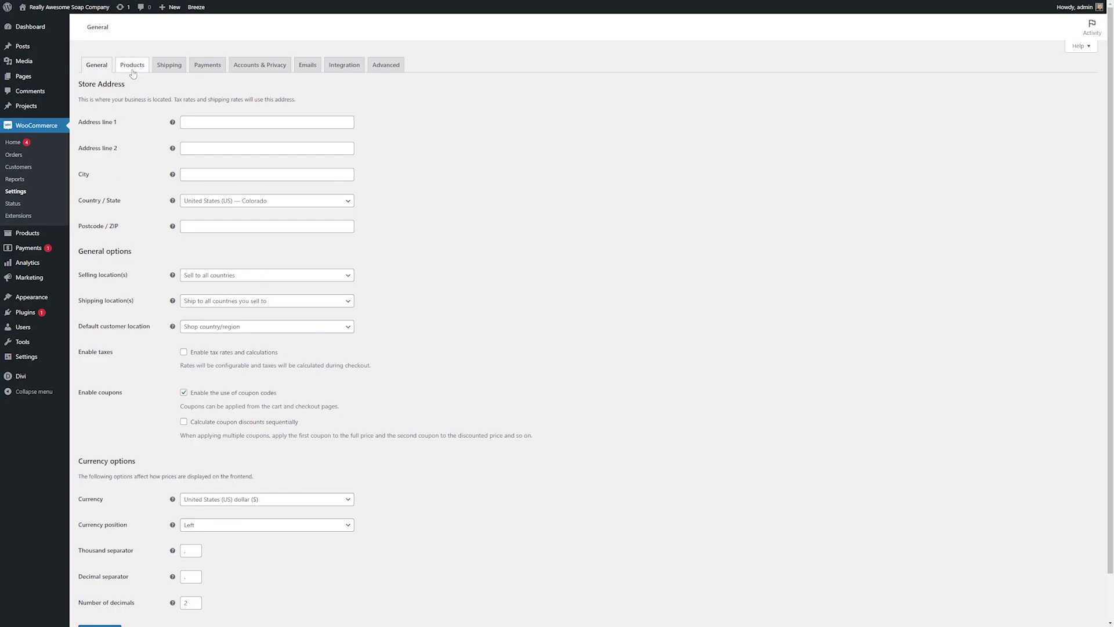
left_click(251, 66)
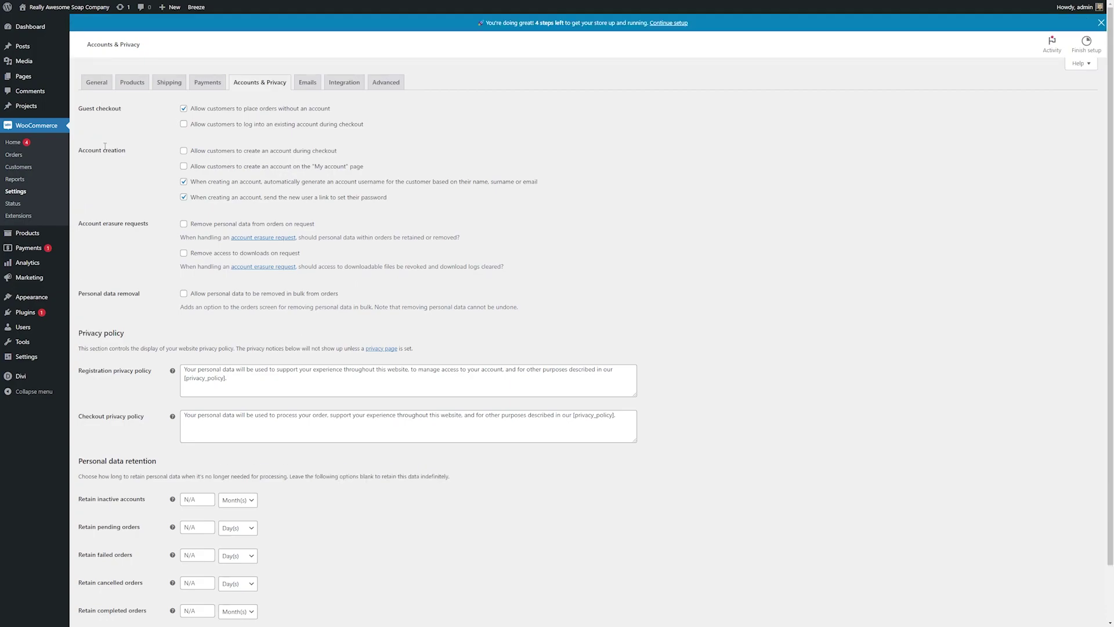
left_click(311, 88)
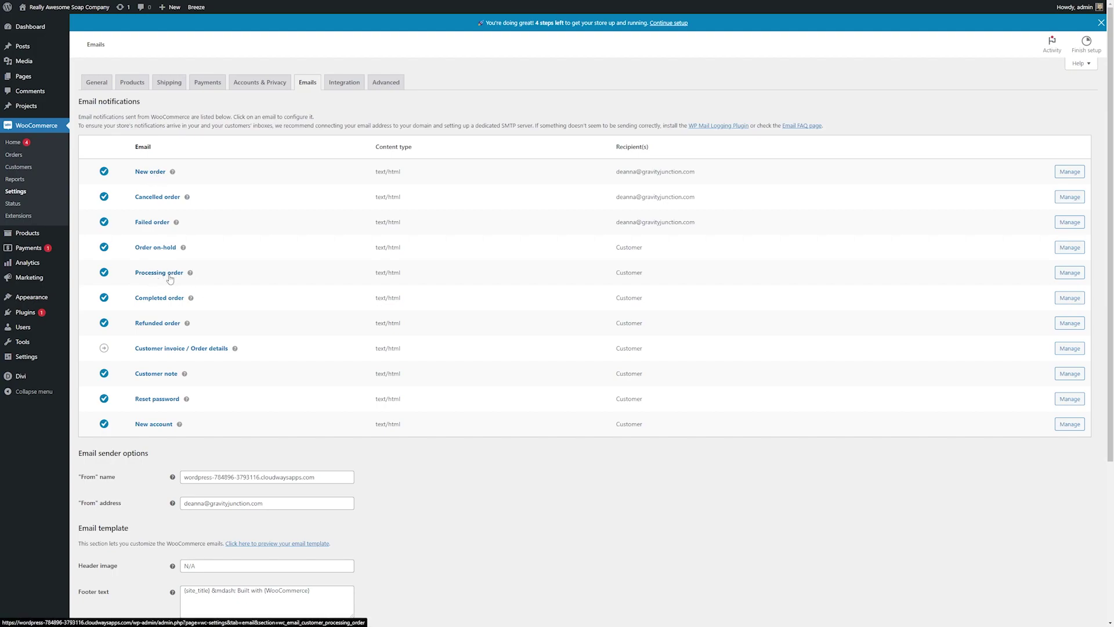
scroll(241, 383, "down", 4)
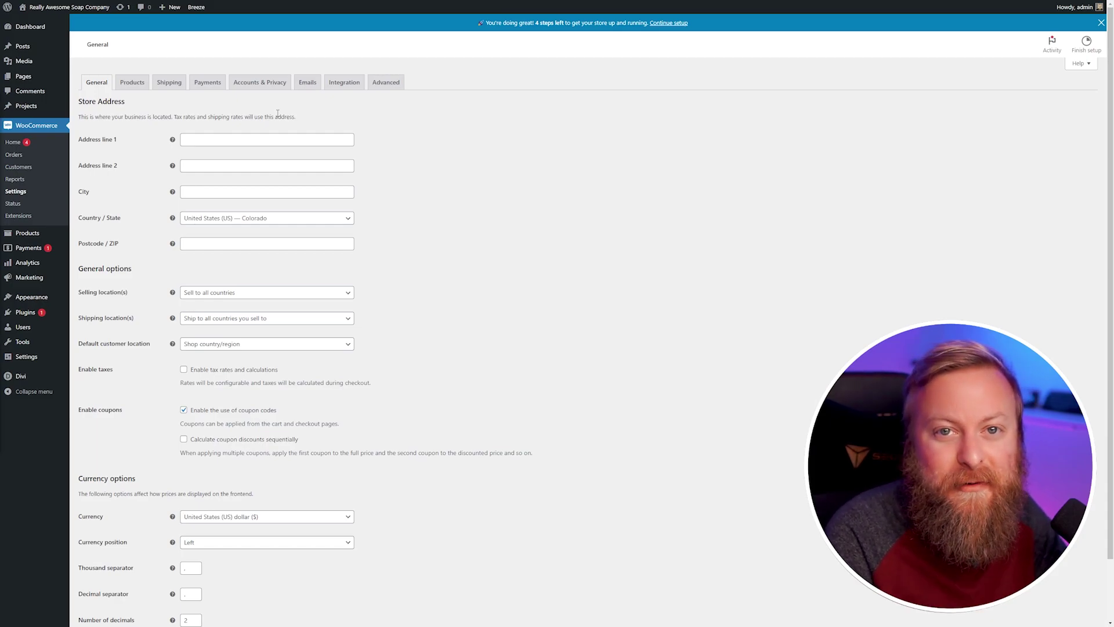
From All Pages, open Divi's premade layout library for the new page.
left_click(93, 79)
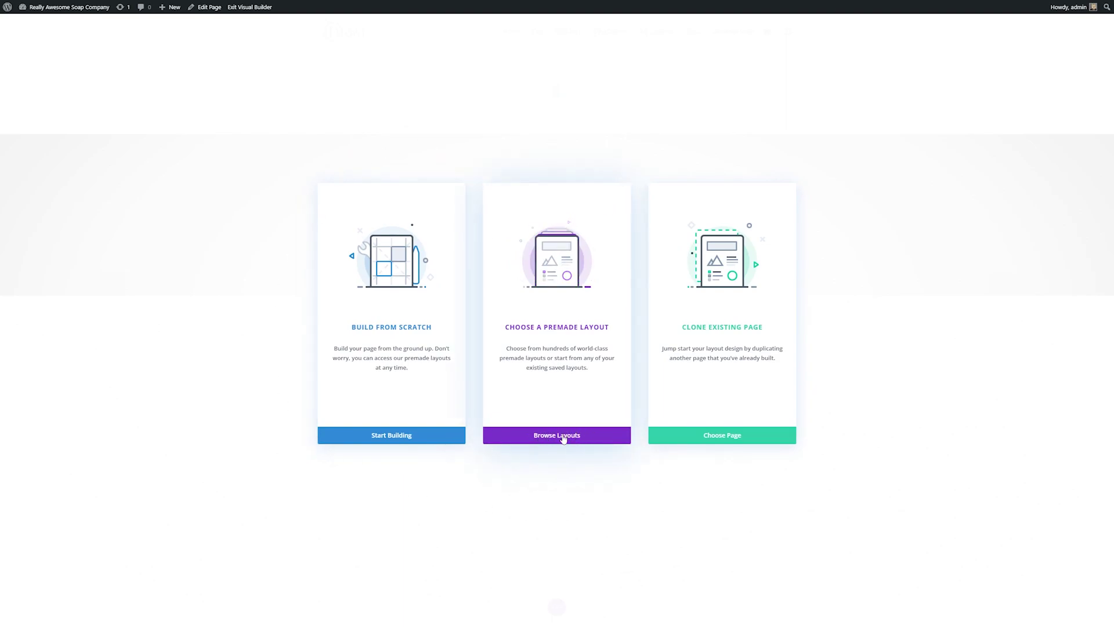
left_click(562, 438)
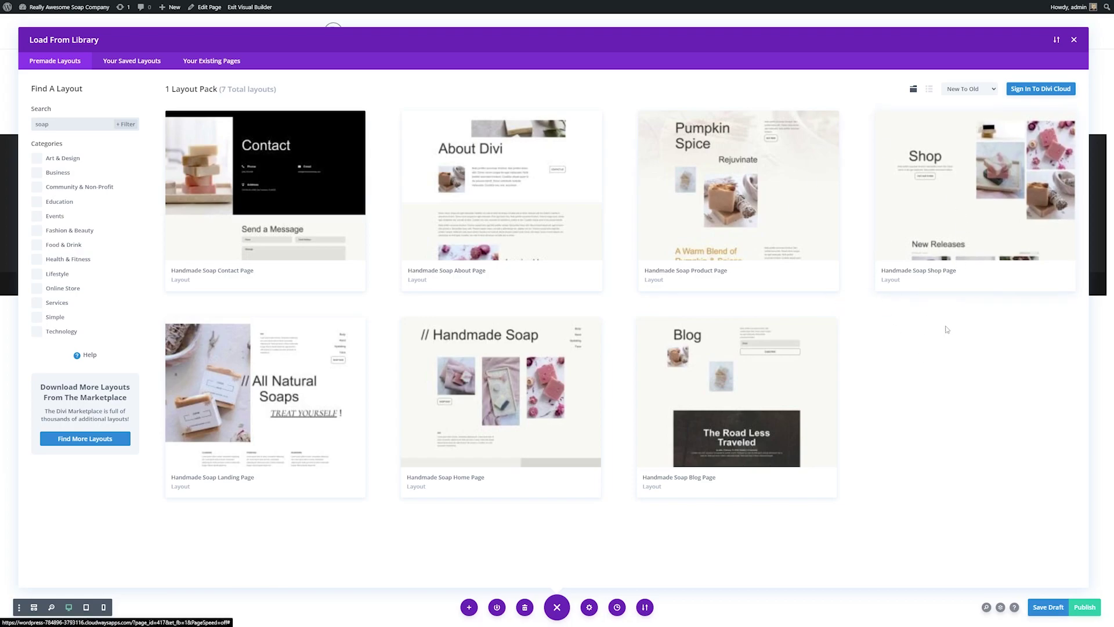
Apply the Handmade Soap Shop Page layout to the page and save it.
left_click(963, 192)
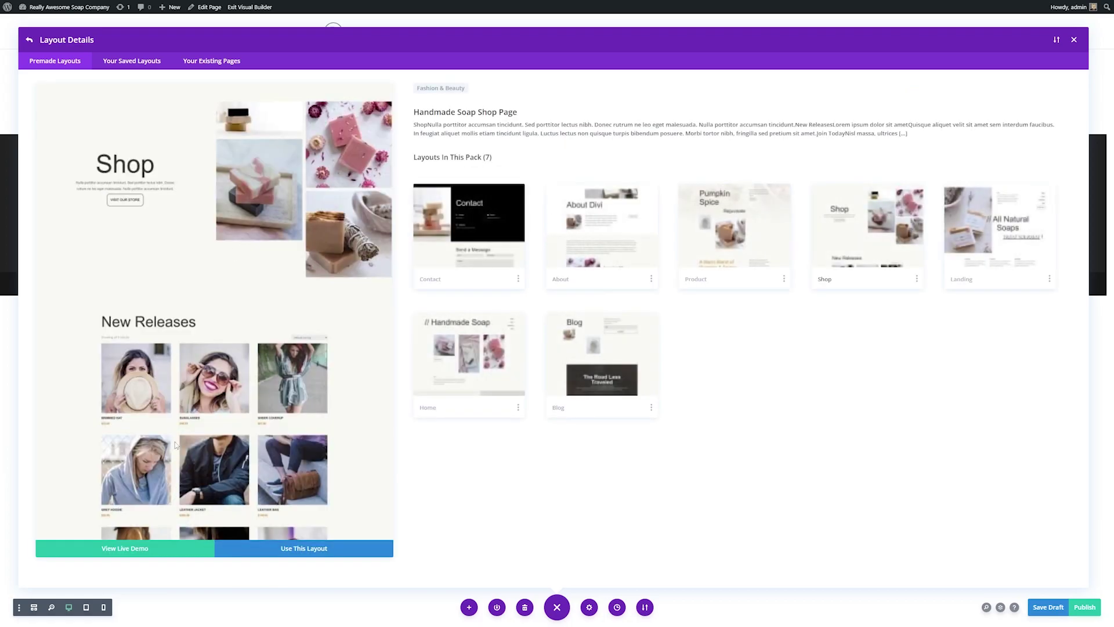
left_click(311, 549)
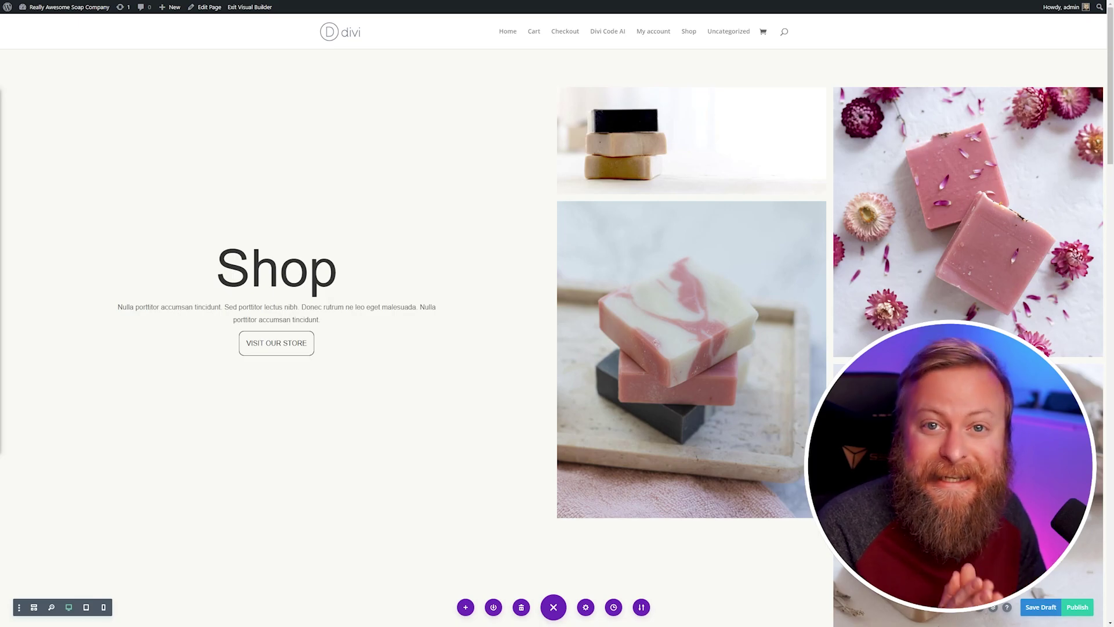
key("ctrl+s")
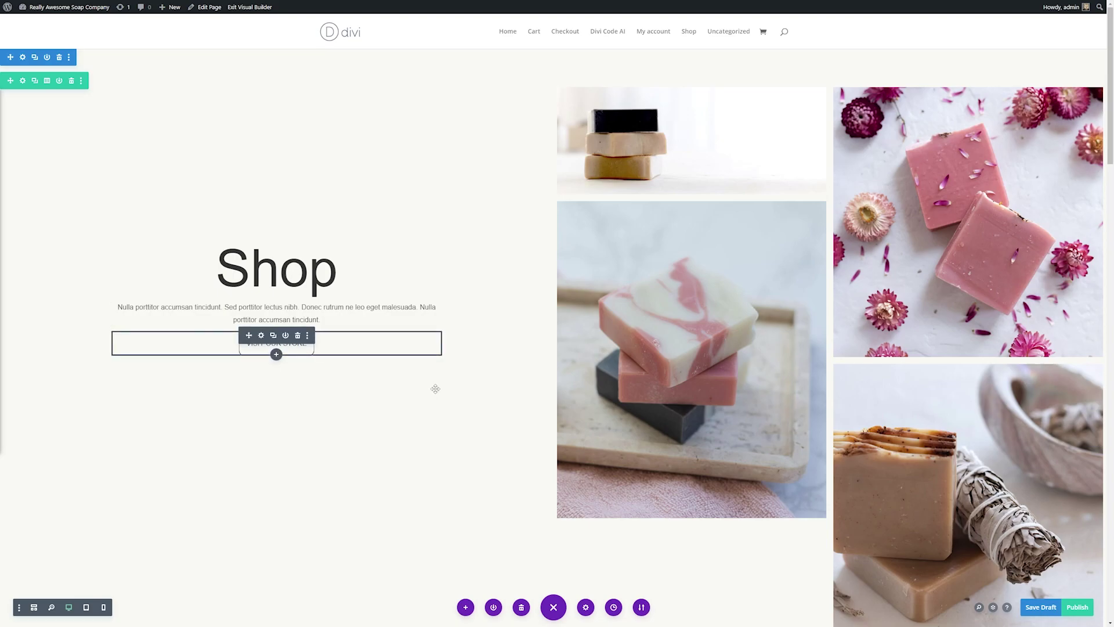
Scroll to the New Releases section to check the Vanilla Soap listing at $10.00.
scroll(525, 392, "down", 9)
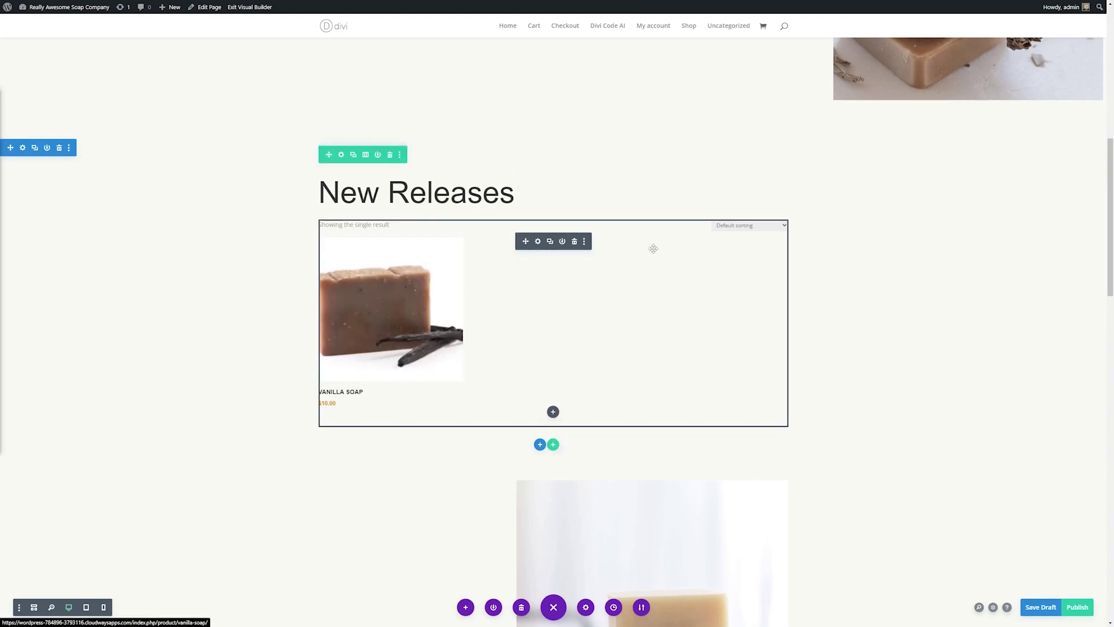
scroll(383, 357, "down", 1)
scroll(464, 383, "up", 2)
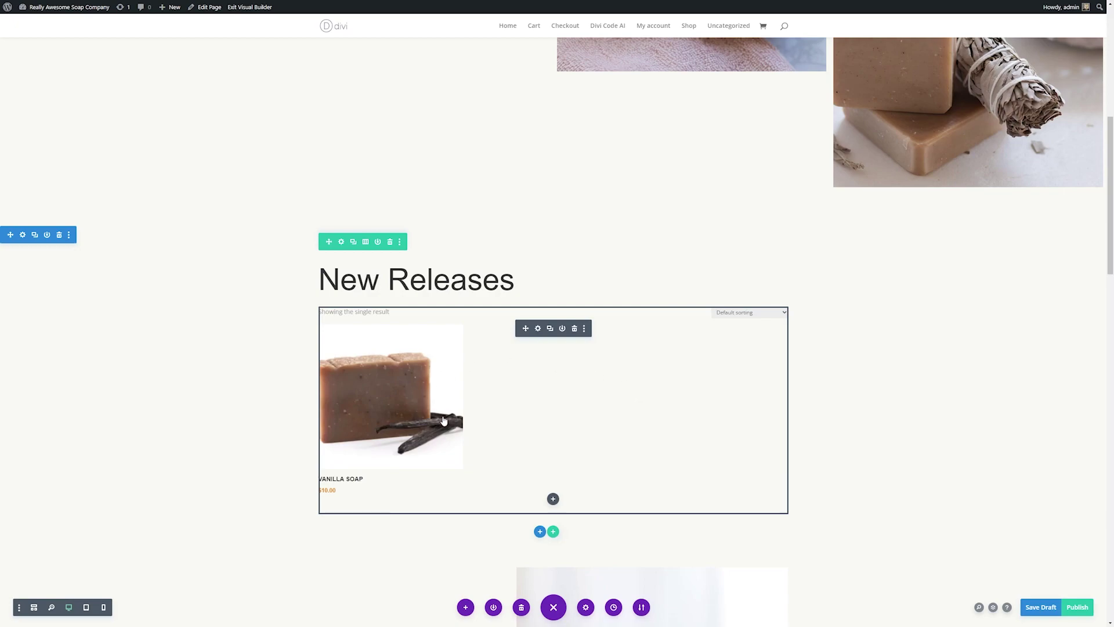
scroll(580, 333, "down", 1)
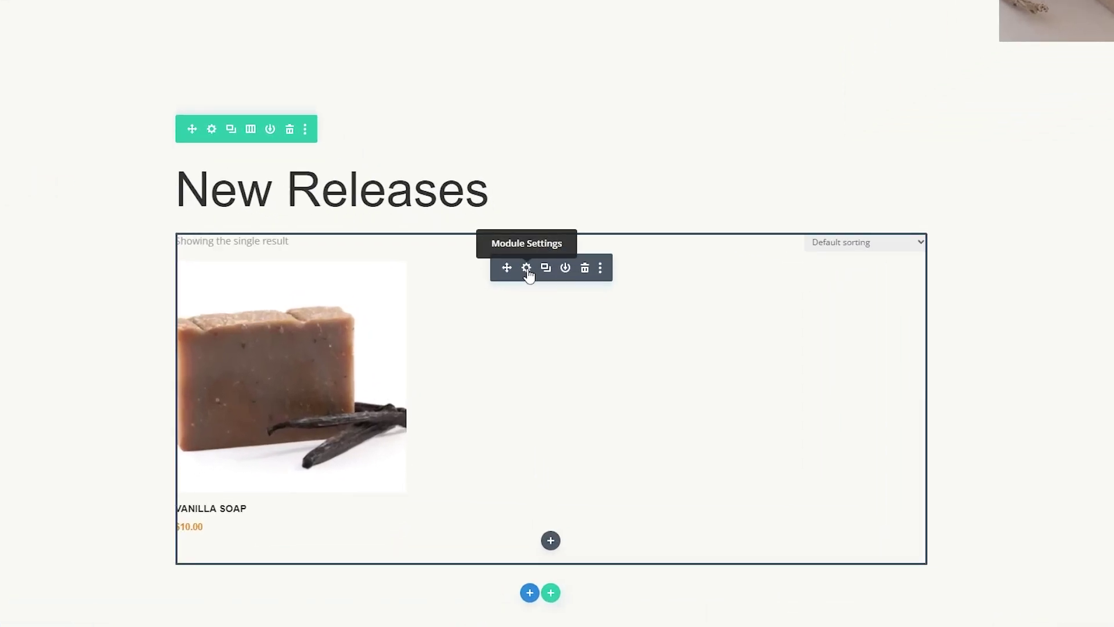
left_click(527, 269)
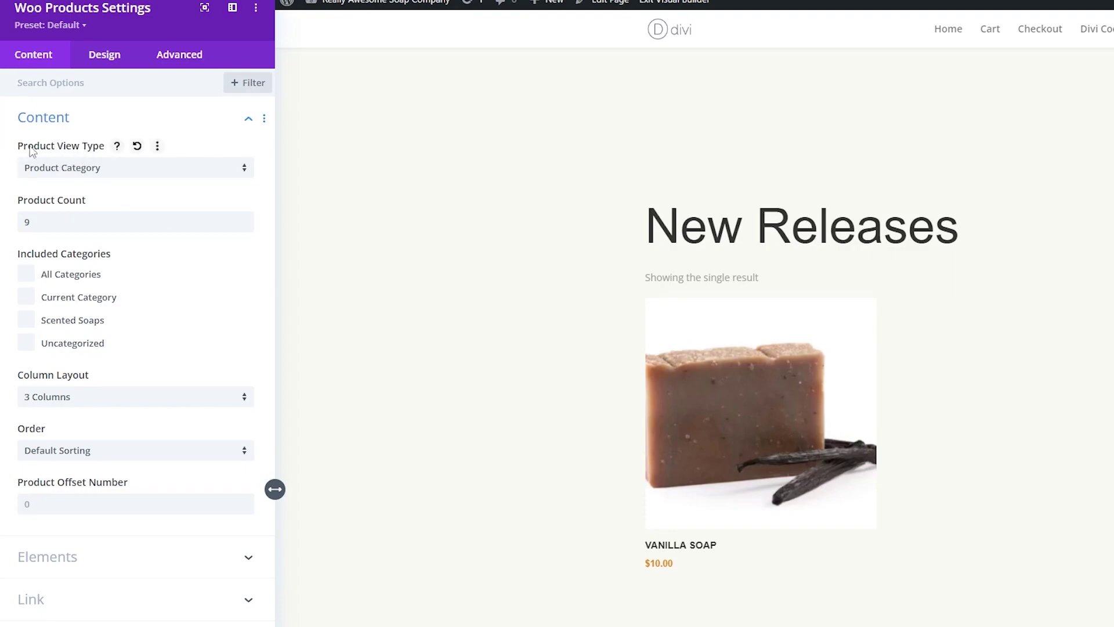
left_click(52, 172)
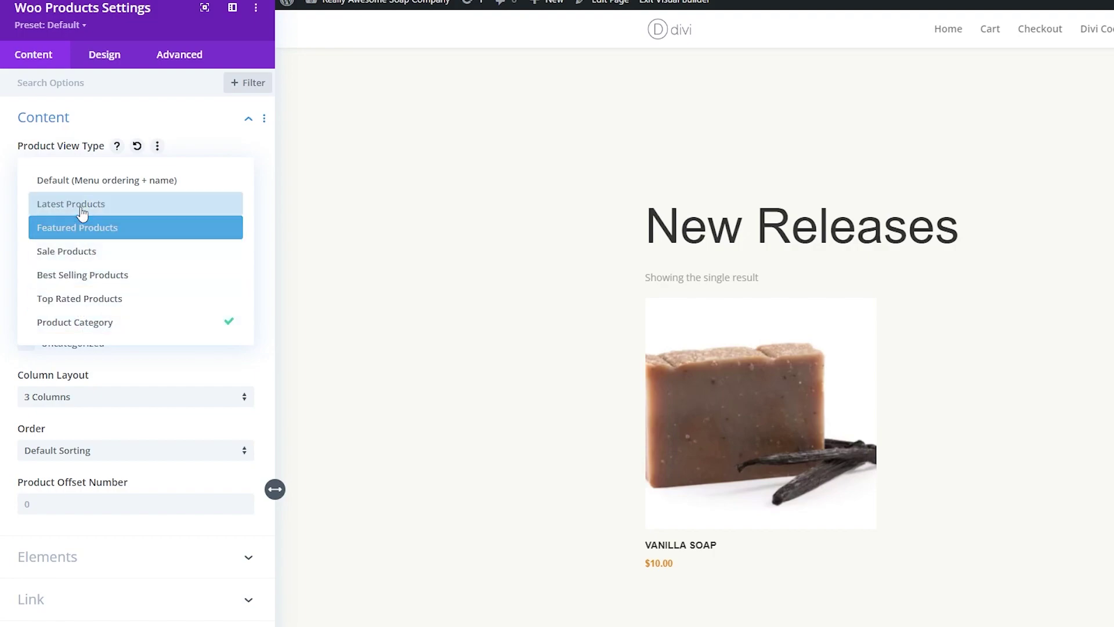
left_click(17, 182)
left_click(60, 219)
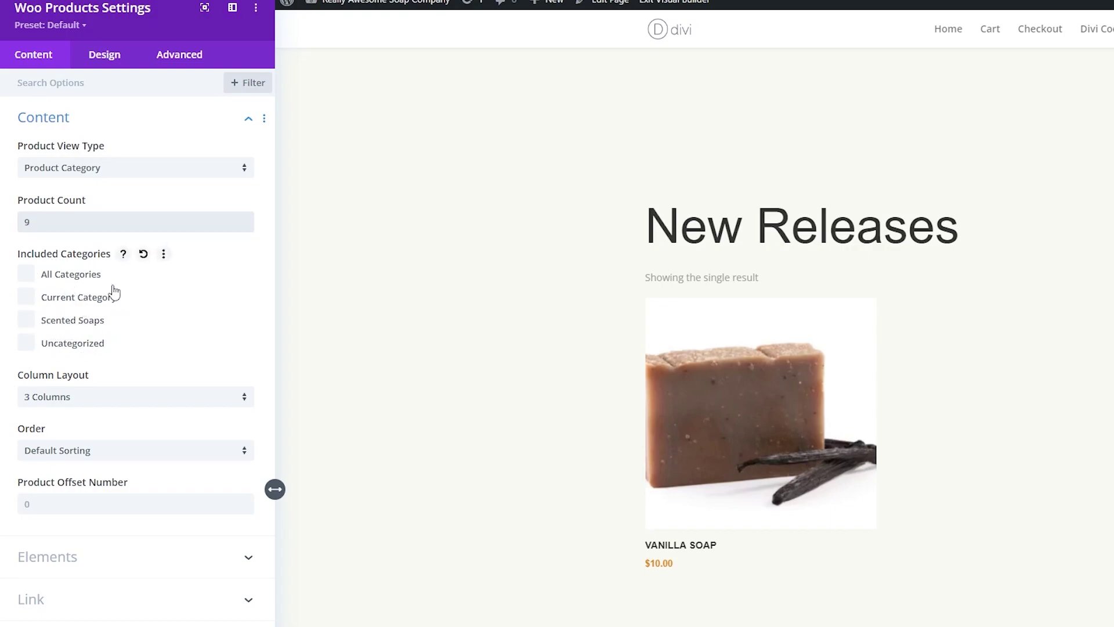
left_click(69, 401)
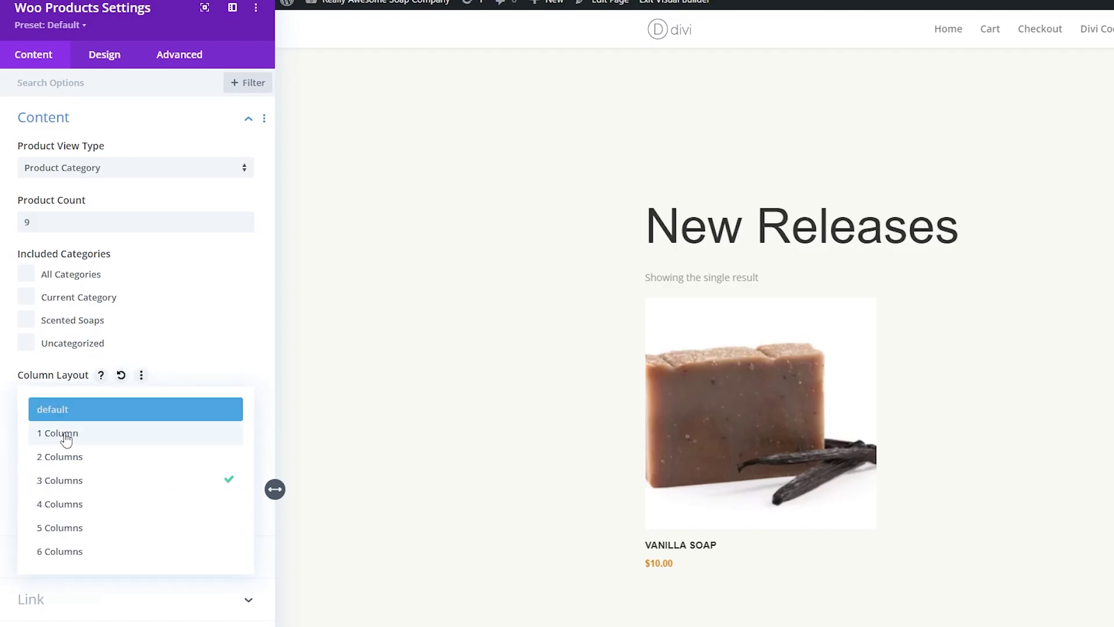
left_click(60, 451)
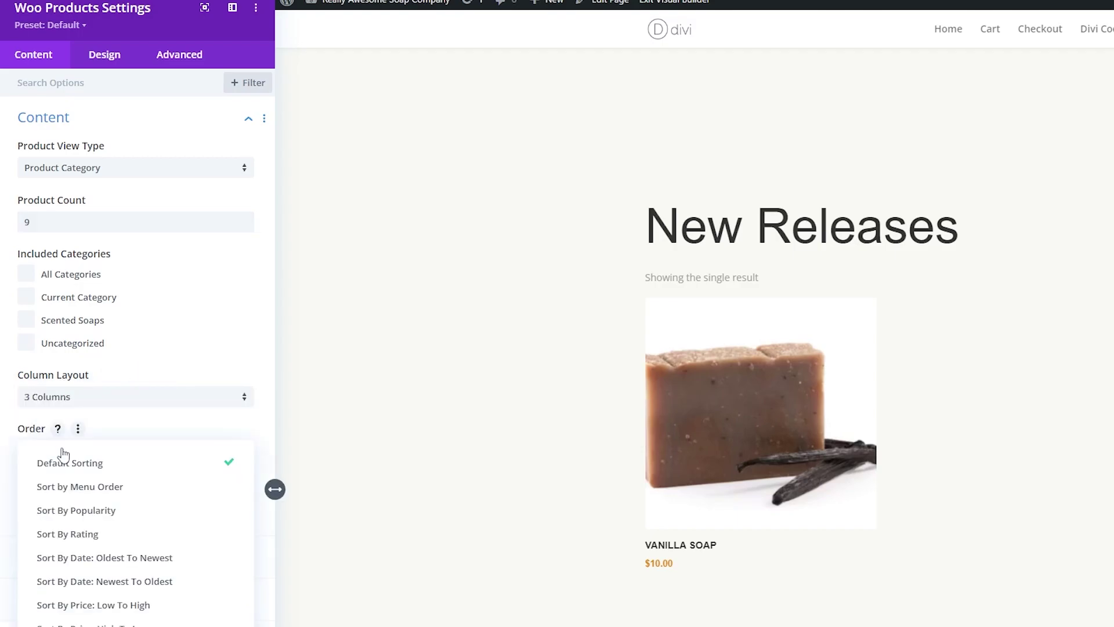
left_click(87, 63)
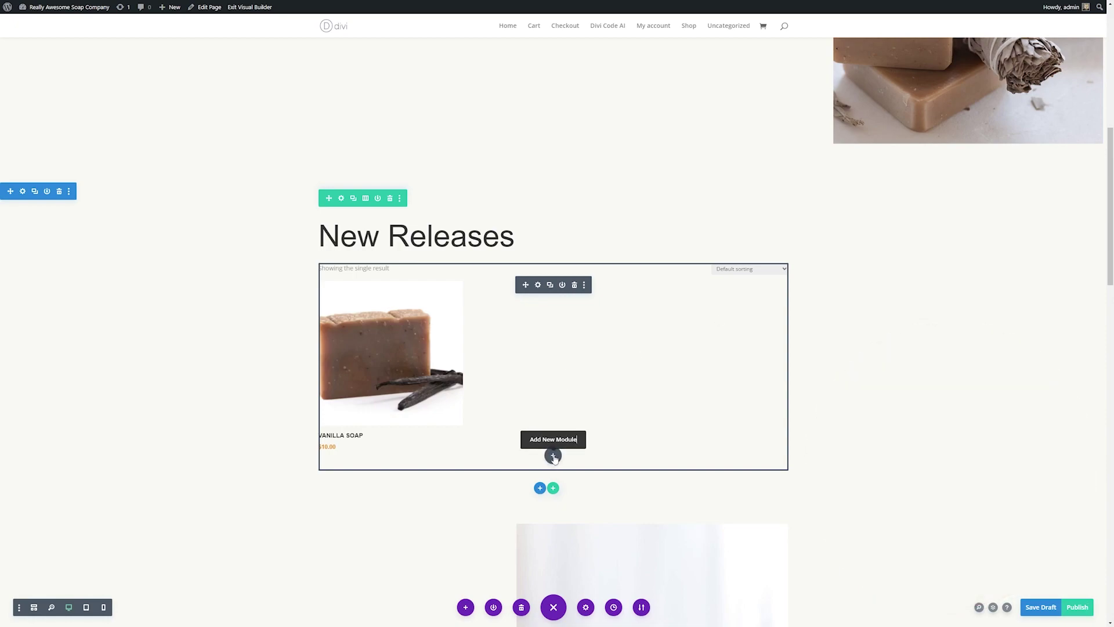
Insert a Woo Cross Sells module below New Releases, found by searching 'woo', and save the page.
left_click(552, 456)
type("woo")
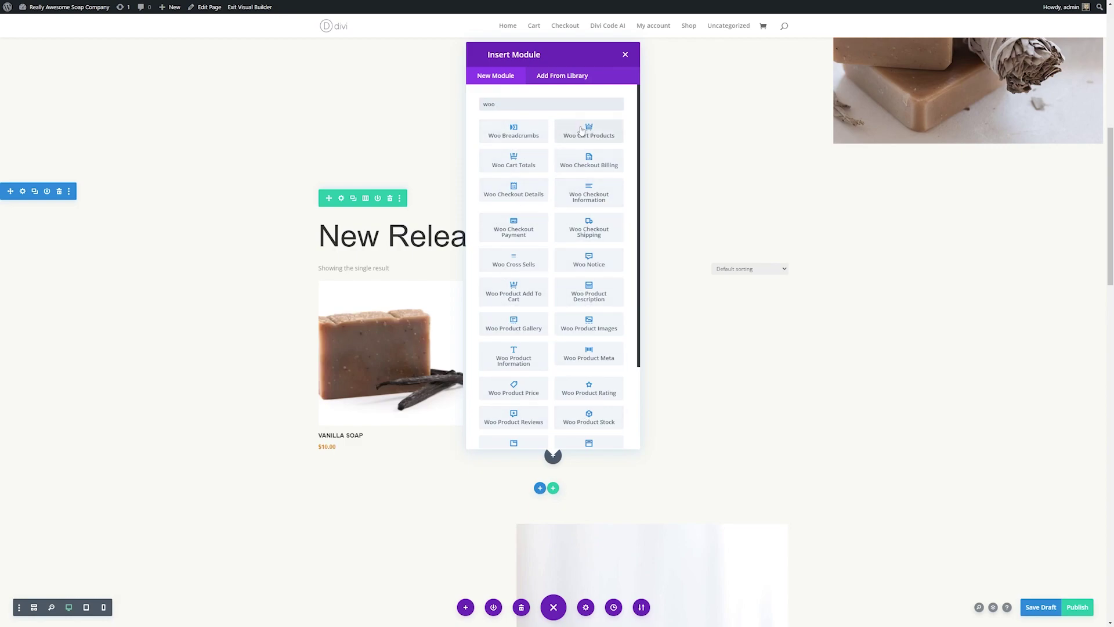
left_click(525, 262)
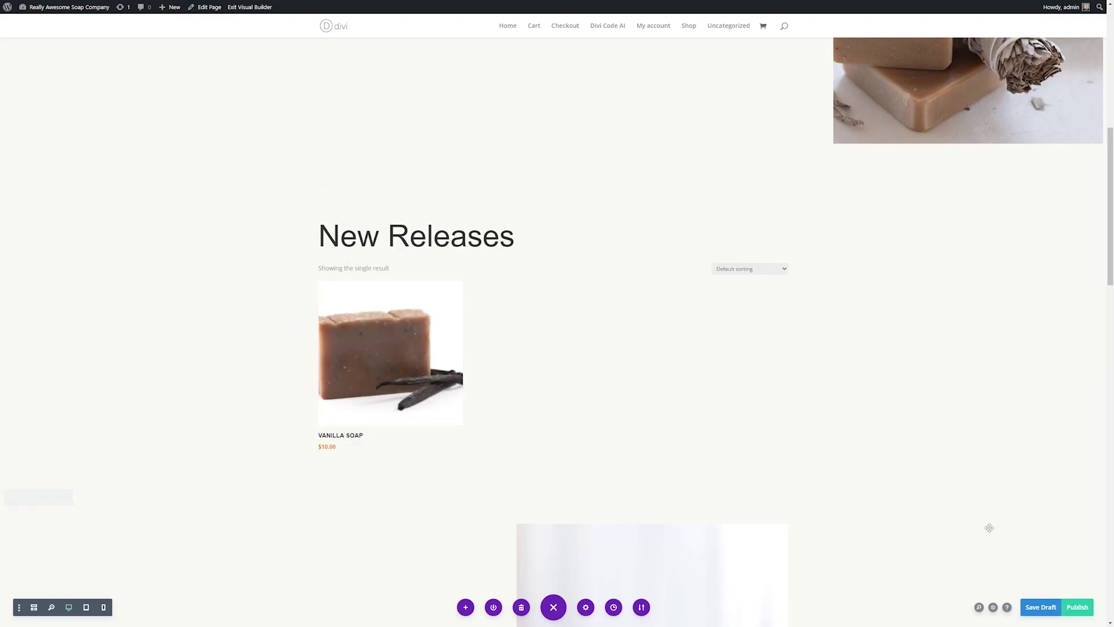
left_click(1076, 608)
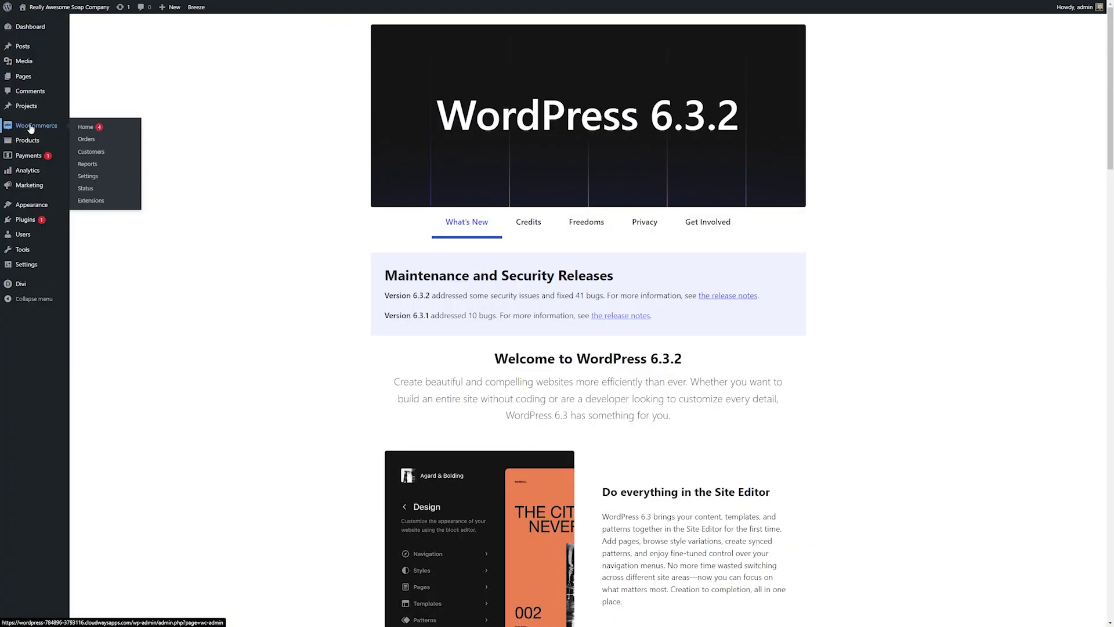
Create and save a new product titled 'Strawbre…', then return to the All Products list.
mouse_move(28, 146)
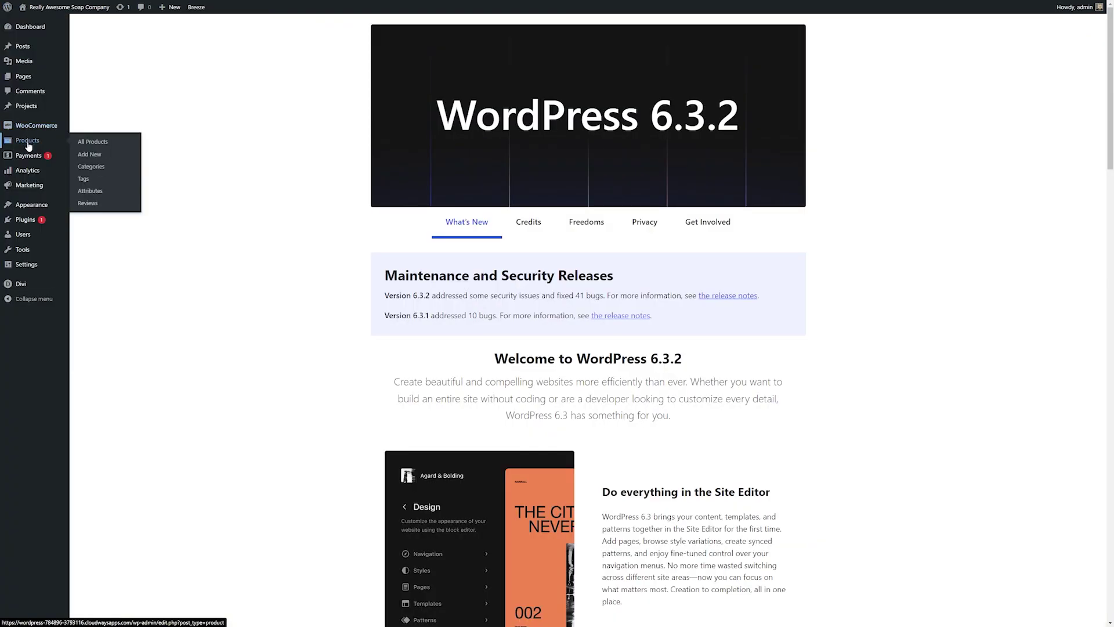
left_click(90, 154)
type("Strawbretty")
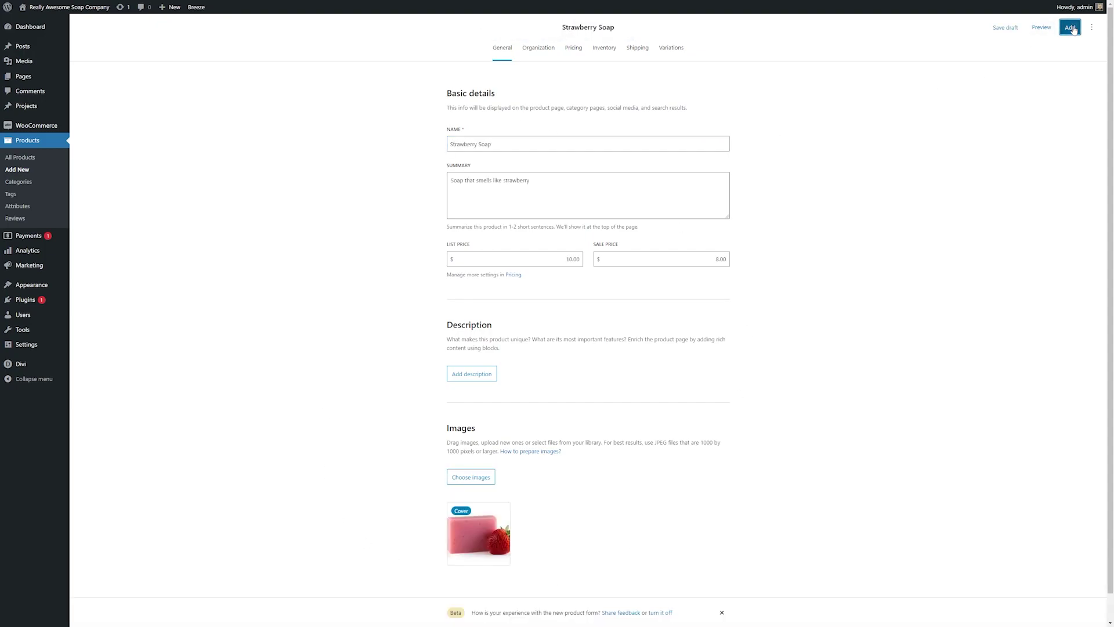
left_click(1070, 28)
left_click(23, 157)
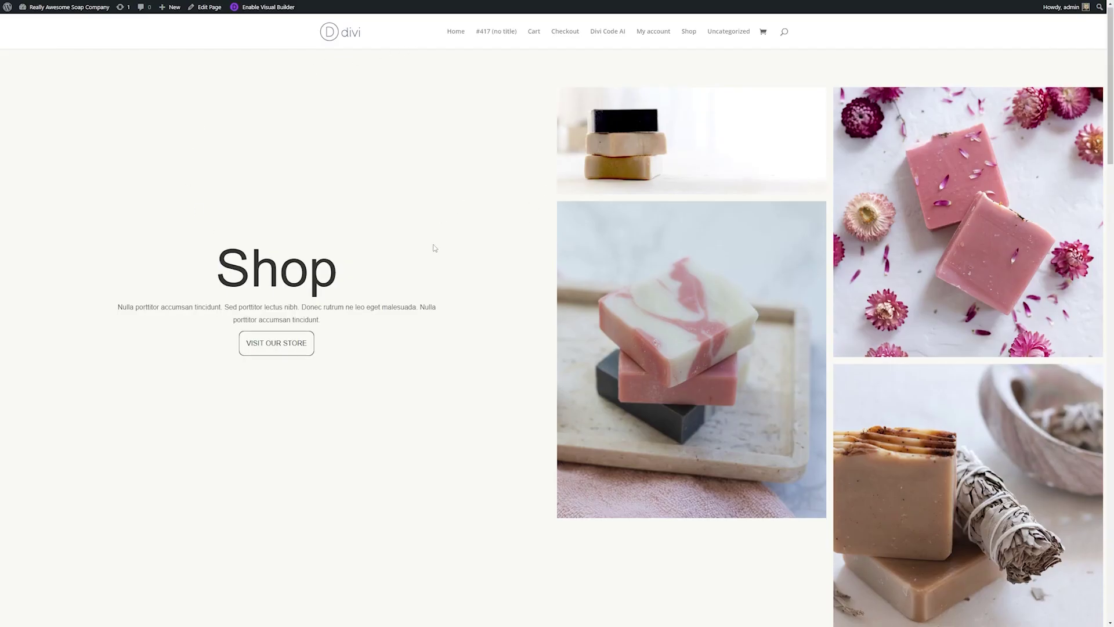
Scroll the Shop page to New Releases and open the Strawberry Soap product page.
scroll(436, 250, "down", 8)
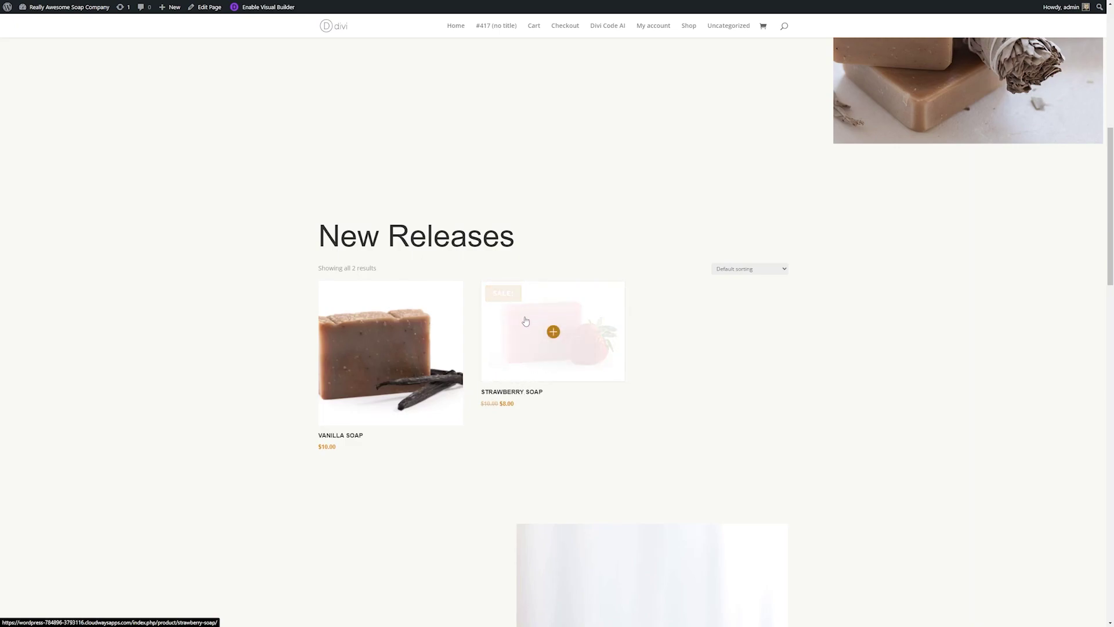
scroll(525, 321, "down", 1)
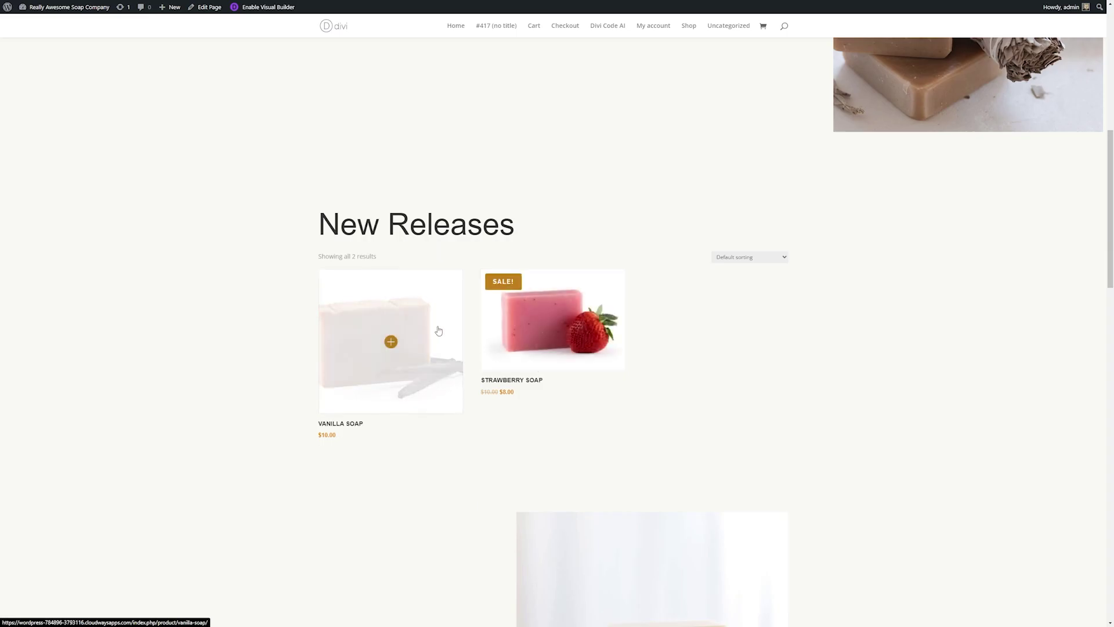
left_click(596, 347)
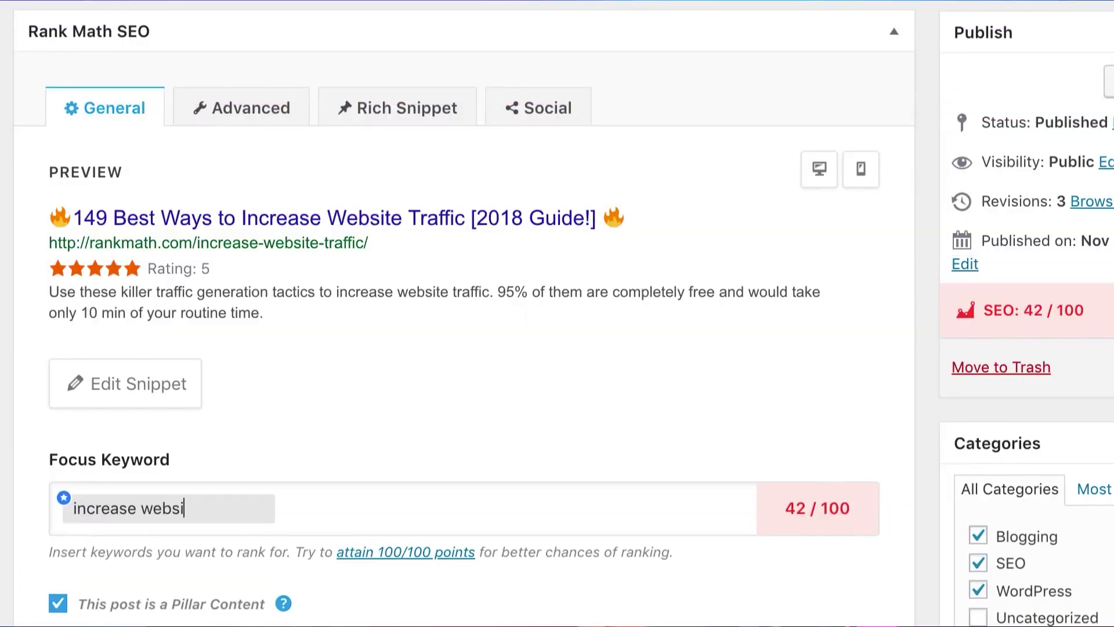
Set 'increase website traffic' as the focus keyword and add 'website' as a secondary keyword.
type("te traffic")
key("Return")
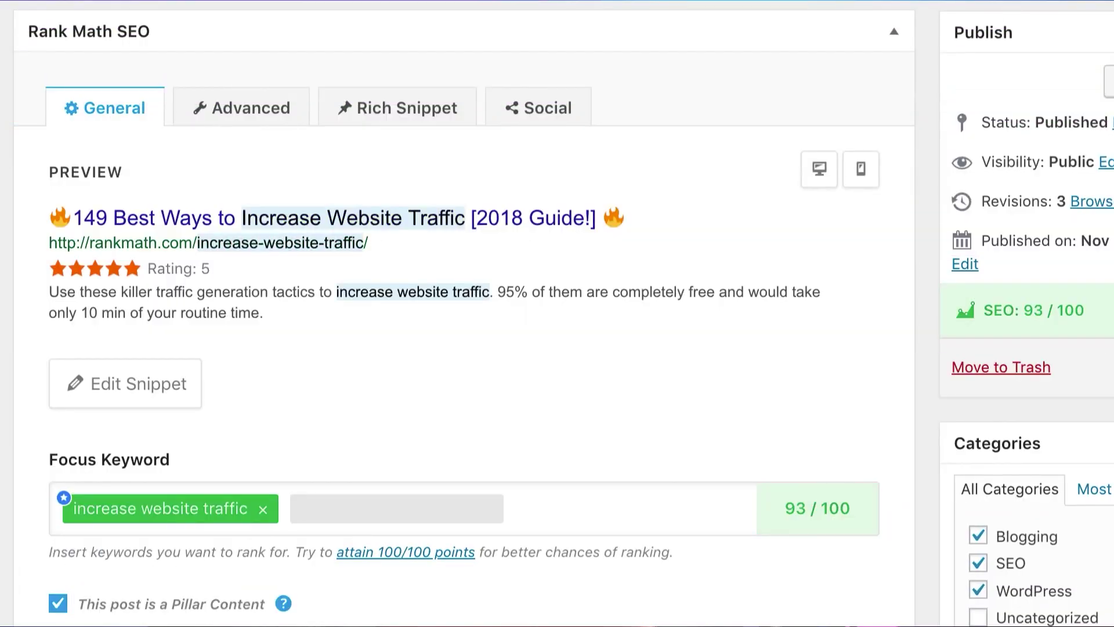
key("Return")
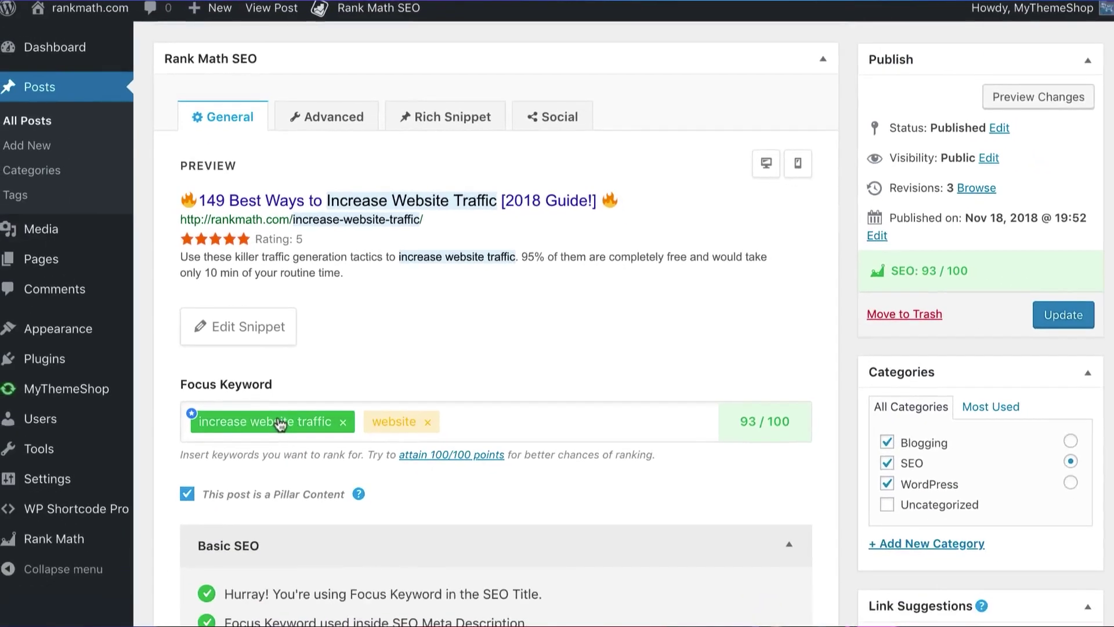
Check the search result preview in both desktop and mobile views.
scroll(278, 422, "down", 10)
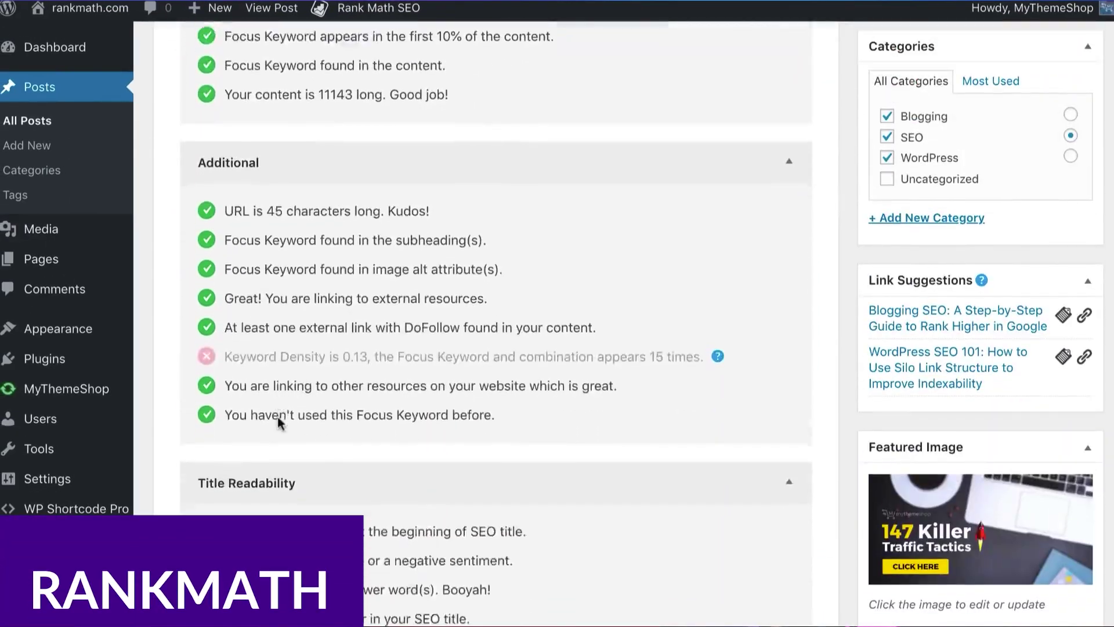
scroll(278, 423, "up", 10)
left_click(761, 134)
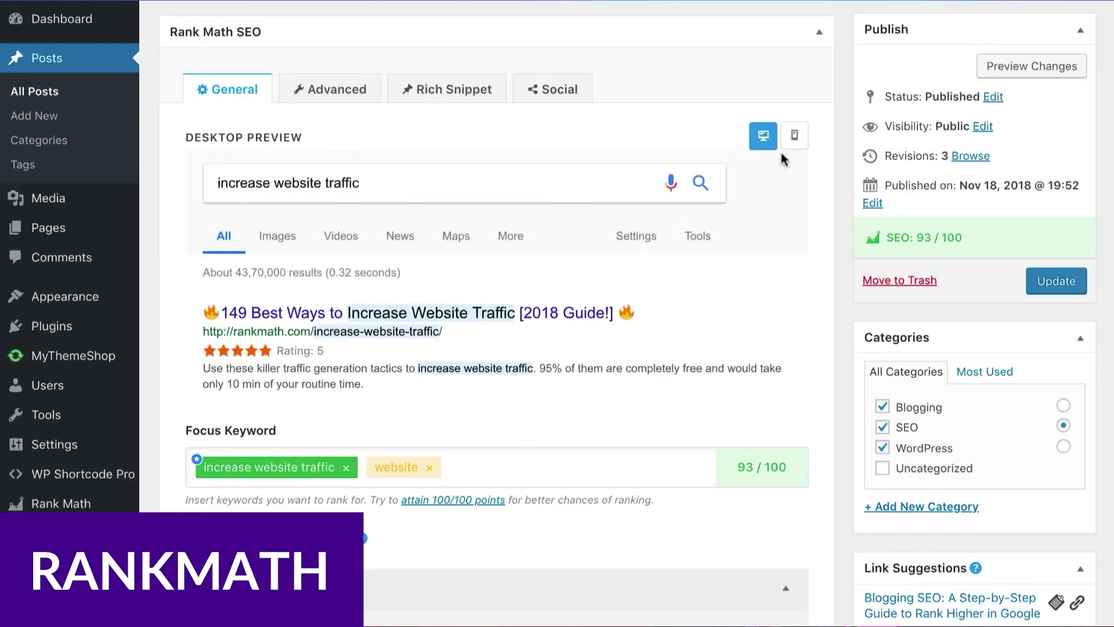
left_click(795, 135)
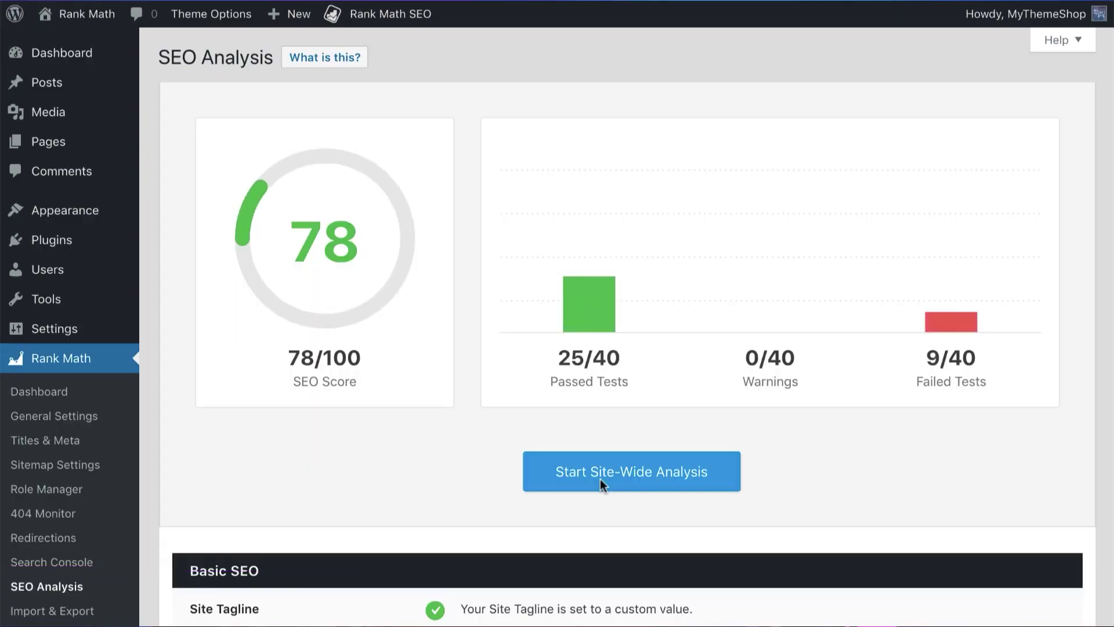
Send the campaign to The Potted Planter audience.
scroll(601, 486, "down", 15)
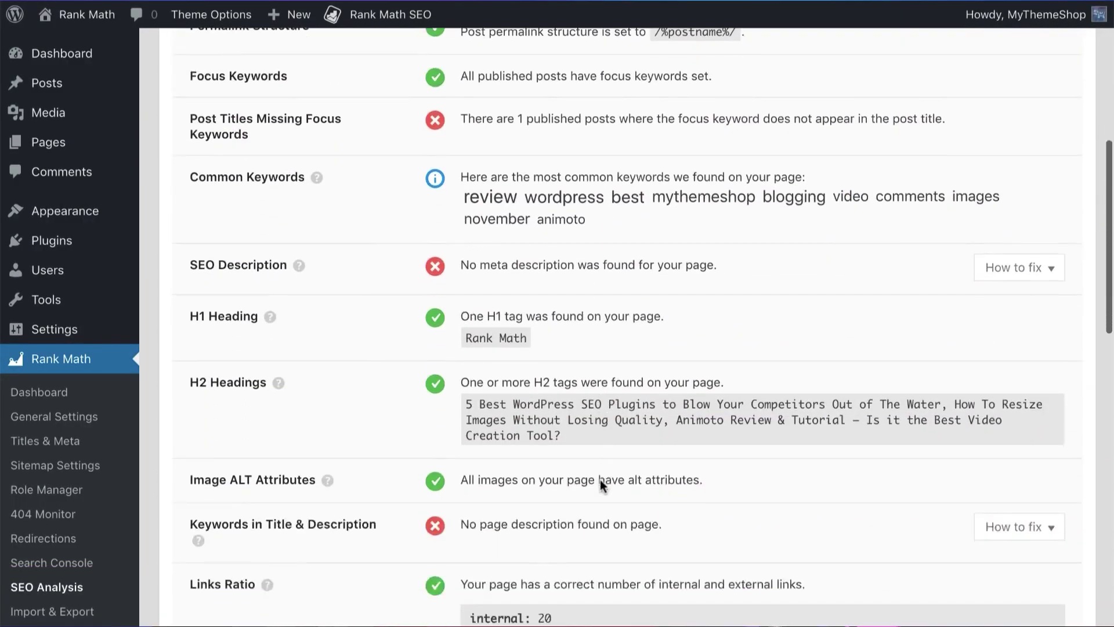
scroll(600, 479, "down", 4)
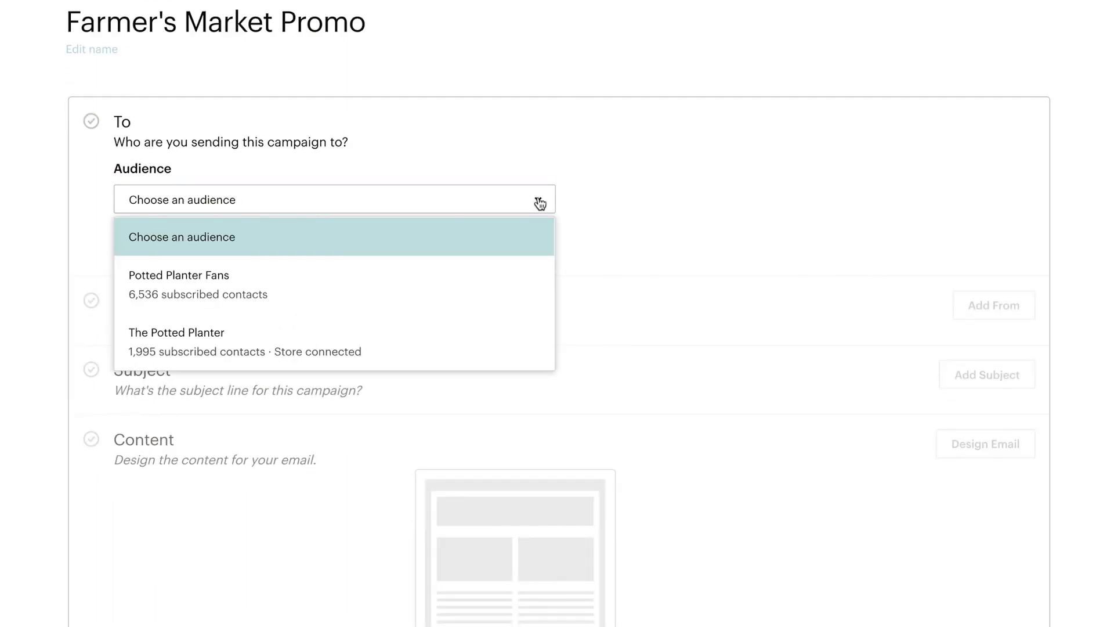
left_click(527, 345)
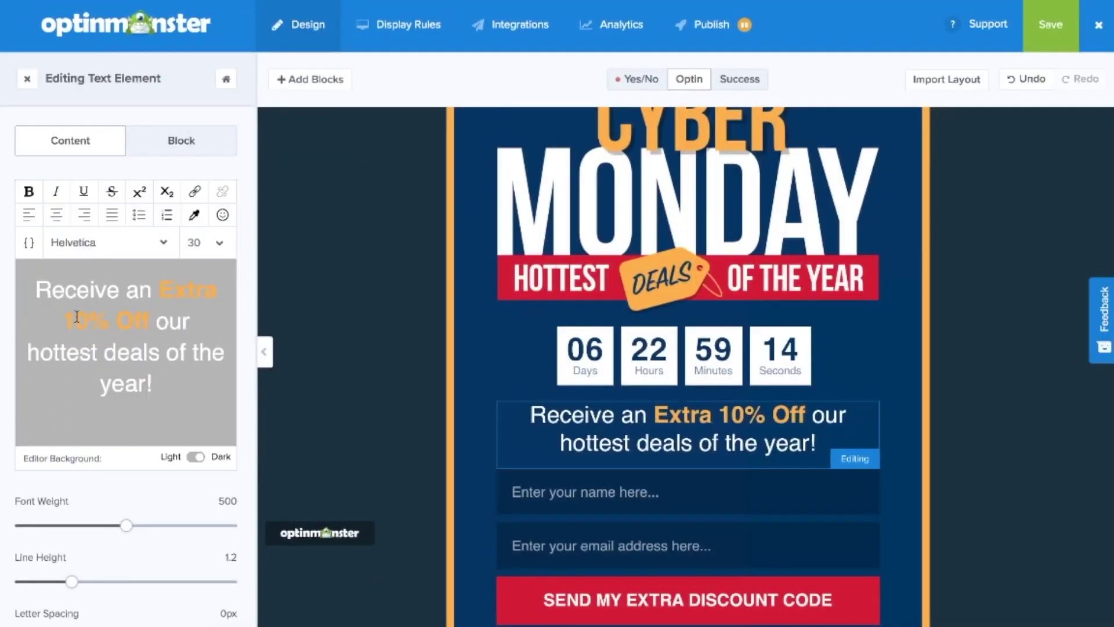
Change the offer to 'Extra 20% Off' and set its font to Abril Fatface.
type("2")
key("ctrl+a")
left_click(164, 242)
scroll(131, 360, "down", 1)
scroll(131, 360, "up", 5)
left_click(131, 359)
Replace the submit button text with 'Send my…' and view the available display trigger conditions.
left_click(688, 597)
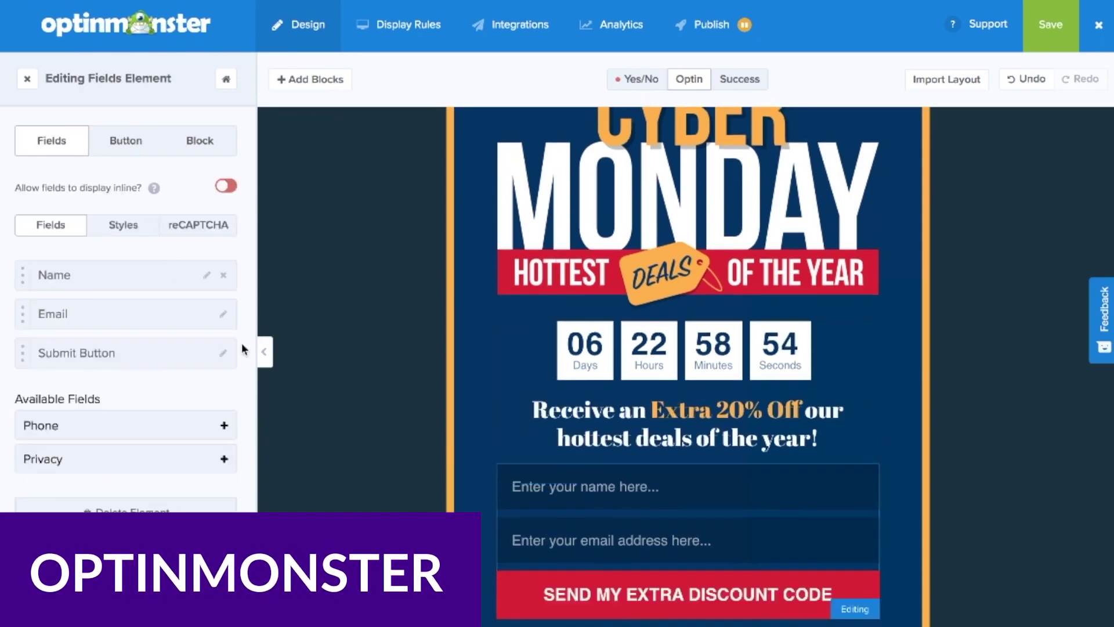
left_click(223, 352)
key("ctrl+a")
type("Send my")
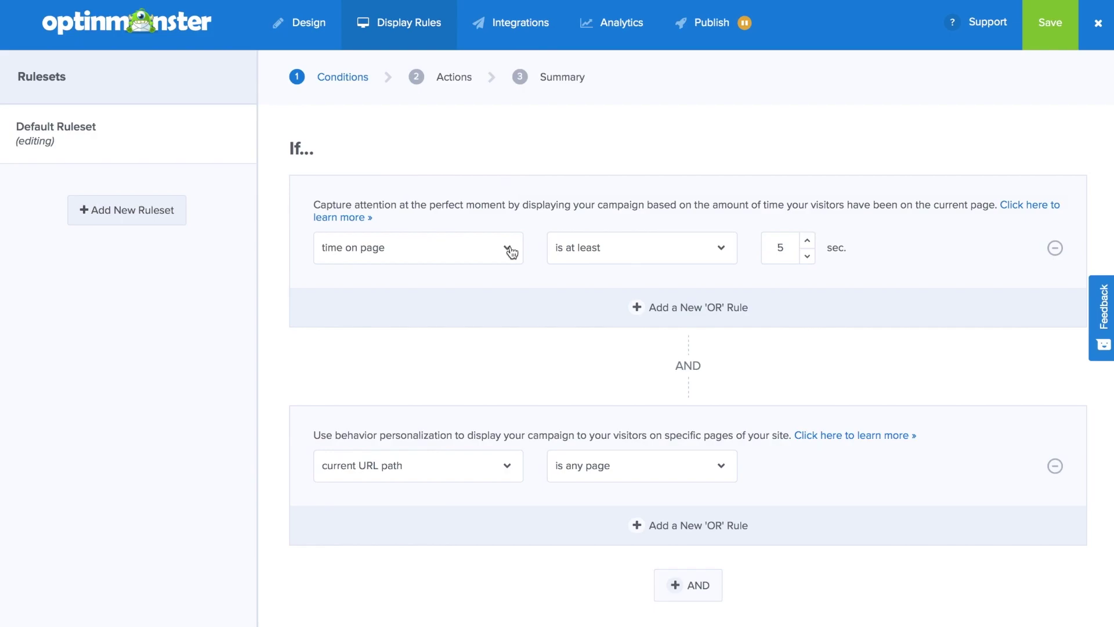
left_click(508, 250)
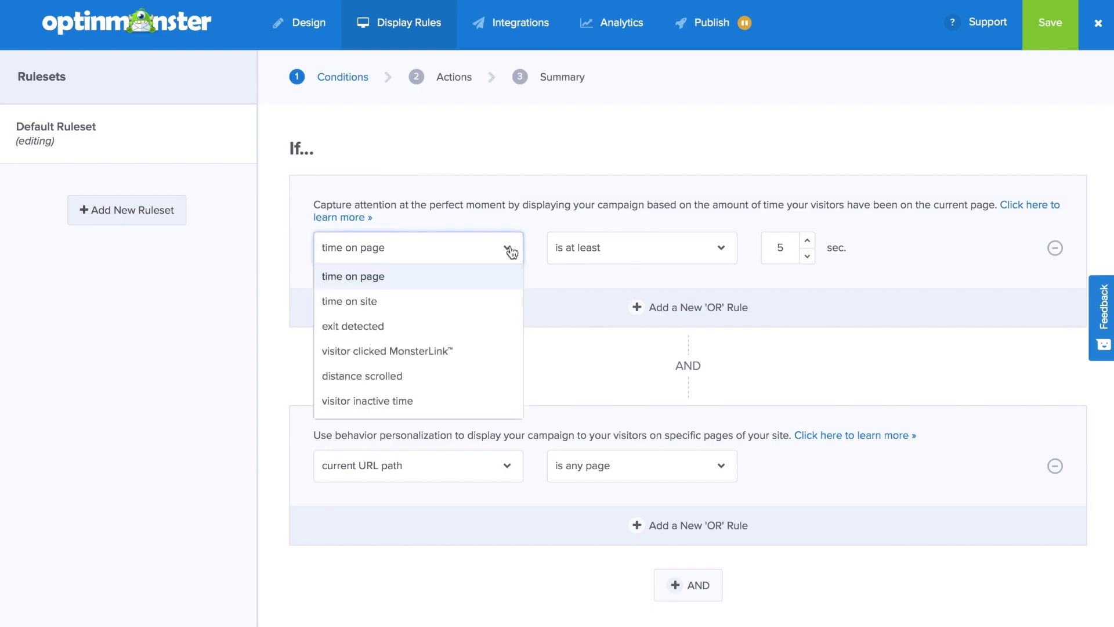